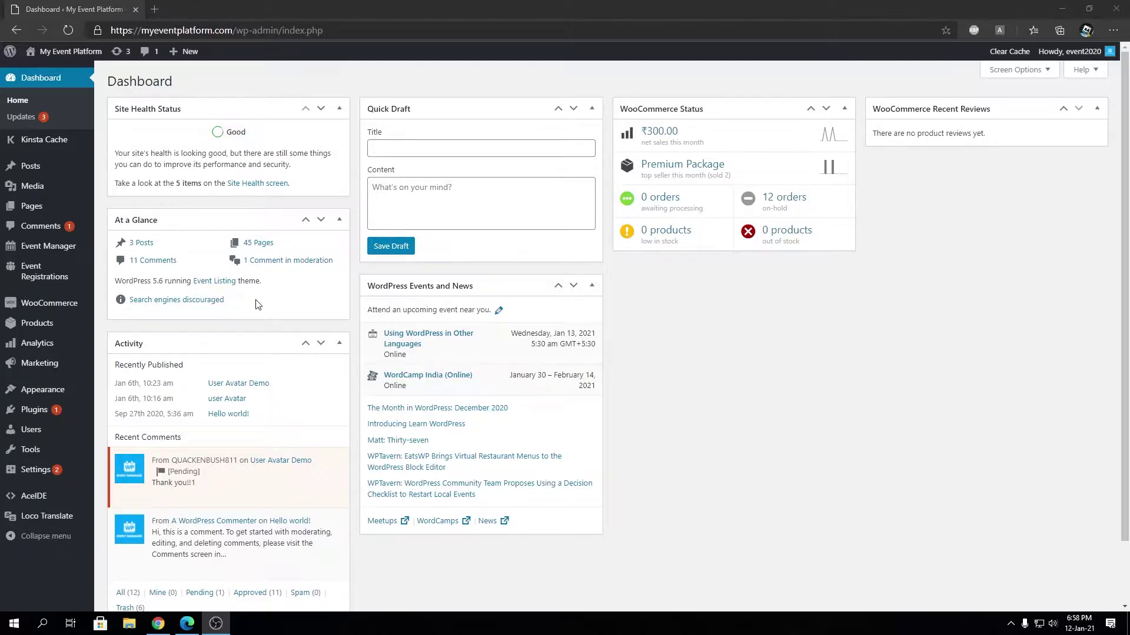
Open the Date & Time Format settings of Event Manager
{"action": "mouse_move", "coordinate": [27, 245]}
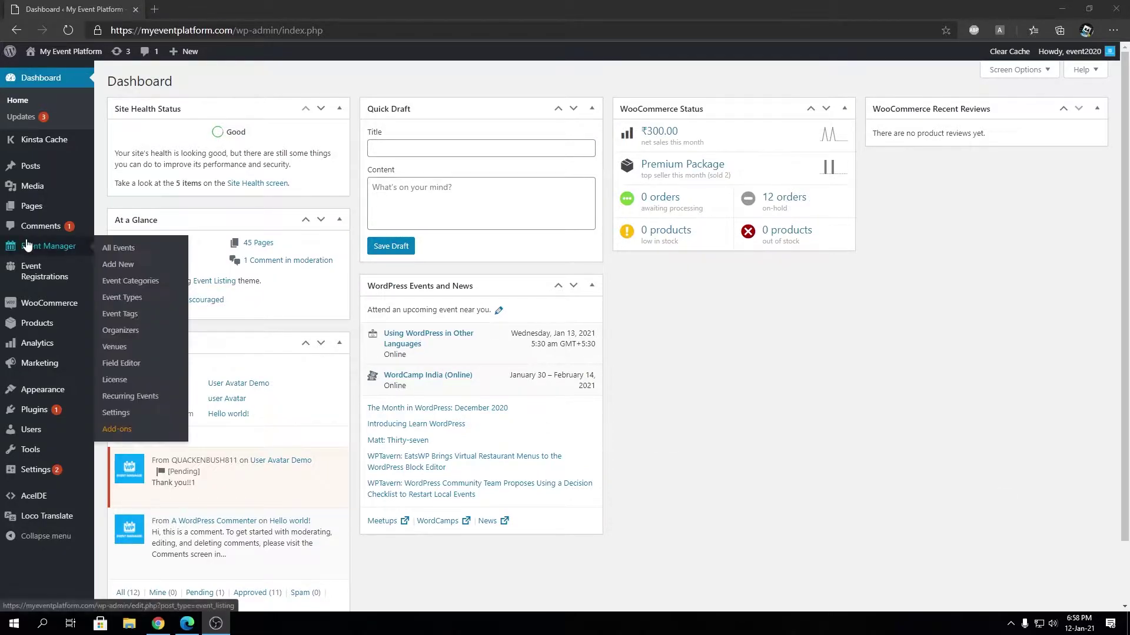
{"action": "left_click", "coordinate": [127, 414]}
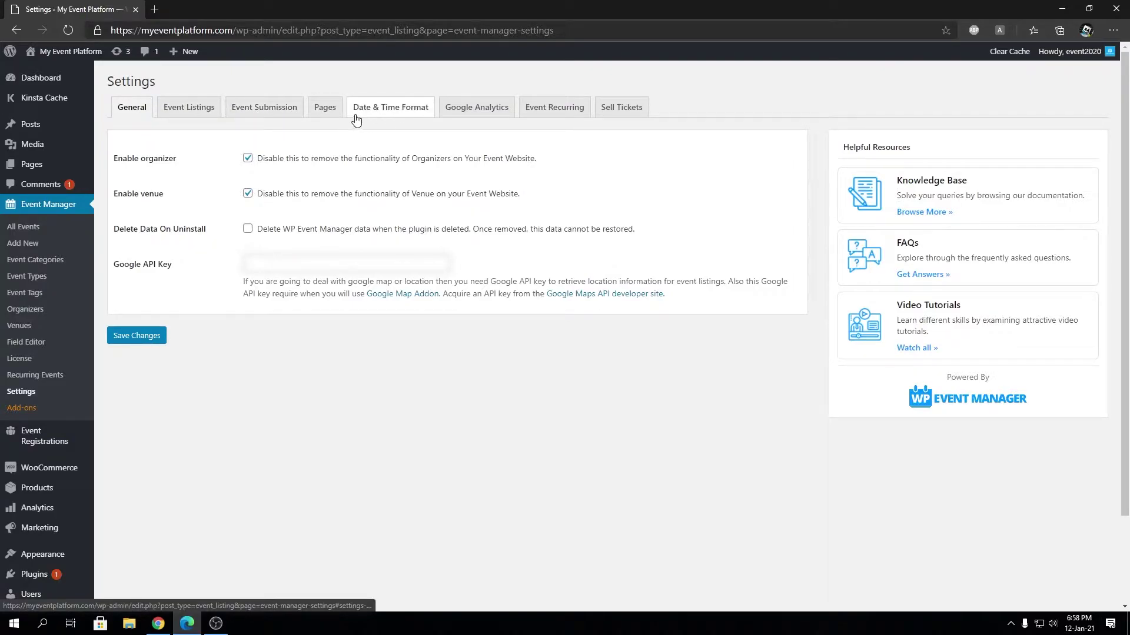
{"action": "left_click", "coordinate": [391, 117]}
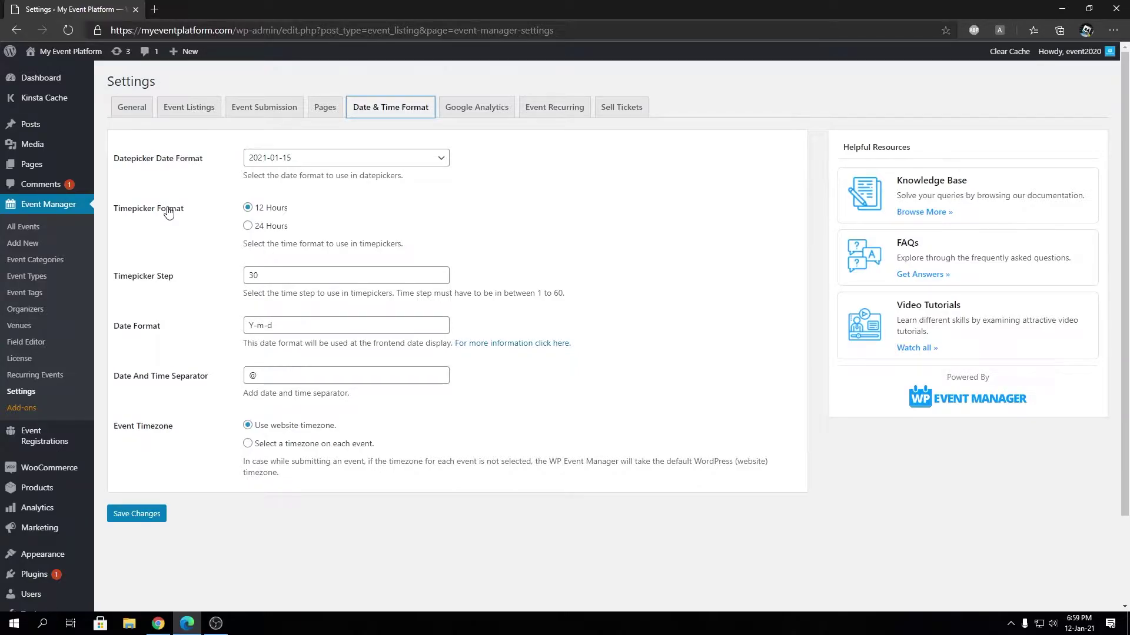
Open the public site in a new browser tab and start a new event from the Event Dashboard
{"action": "mouse_move", "coordinate": [70, 57]}
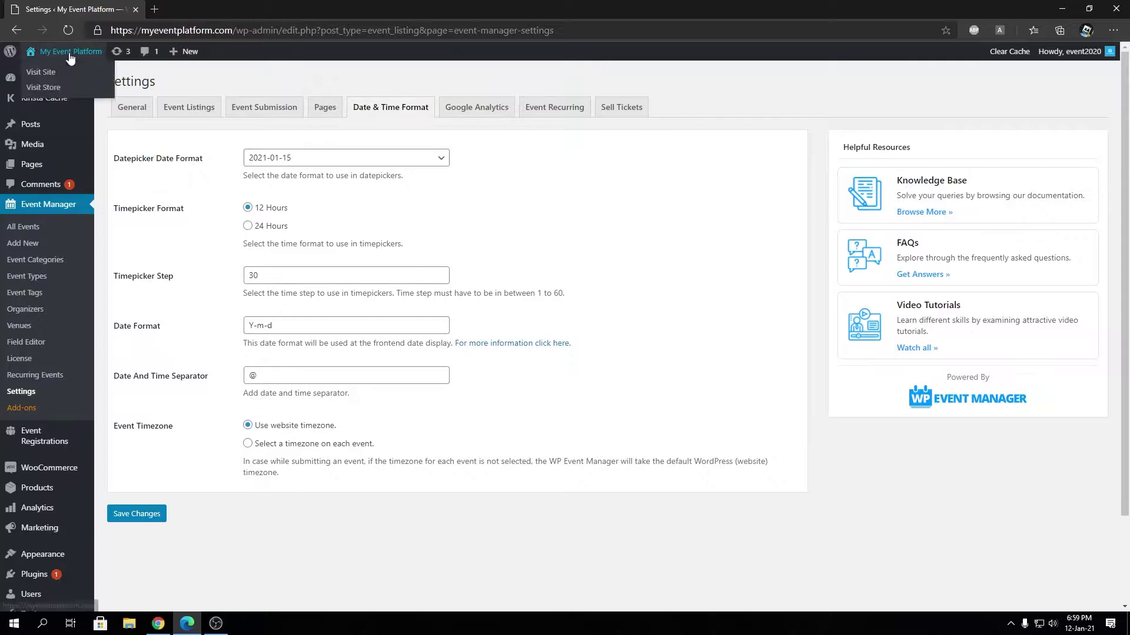
{"action": "right_click", "coordinate": [43, 72]}
{"action": "left_click", "coordinate": [67, 82]}
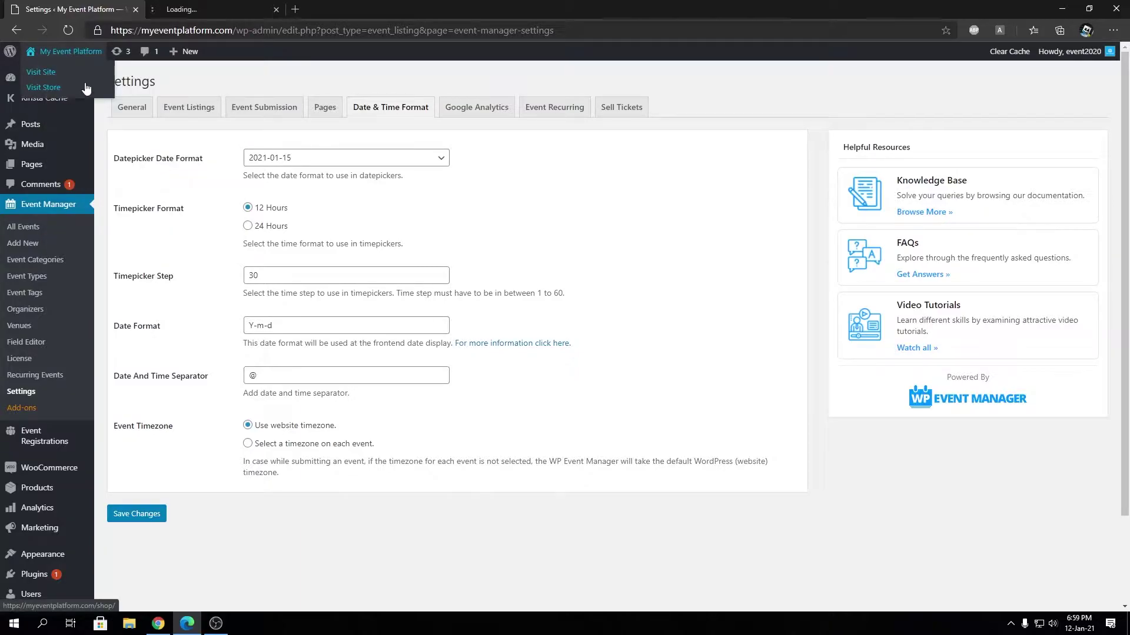
{"action": "left_click", "coordinate": [197, 6]}
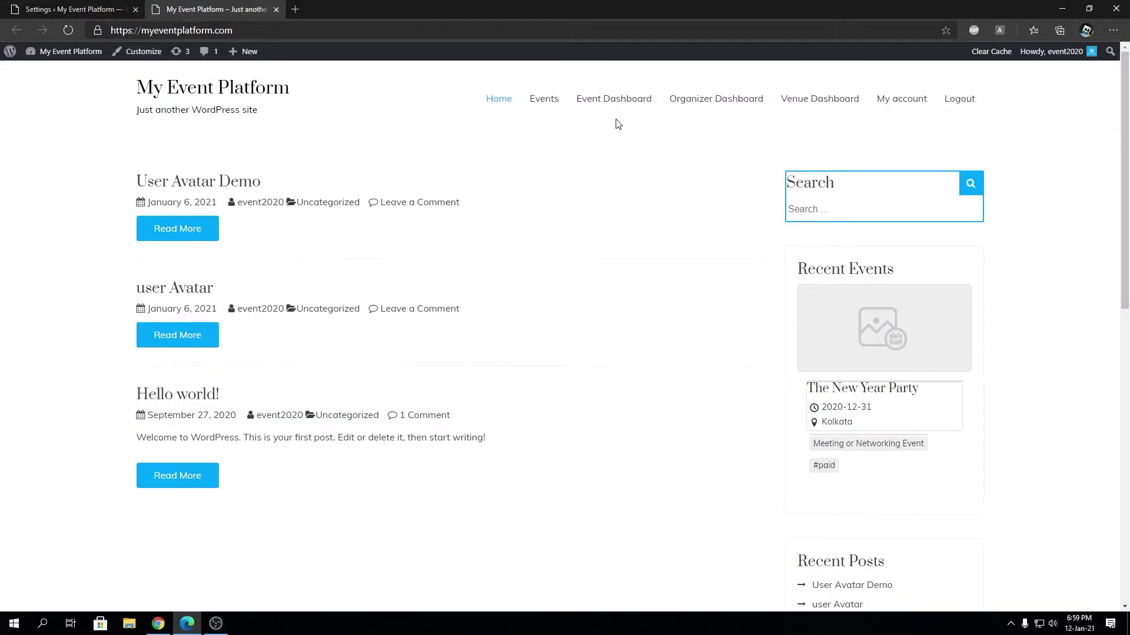
{"action": "left_click", "coordinate": [603, 107]}
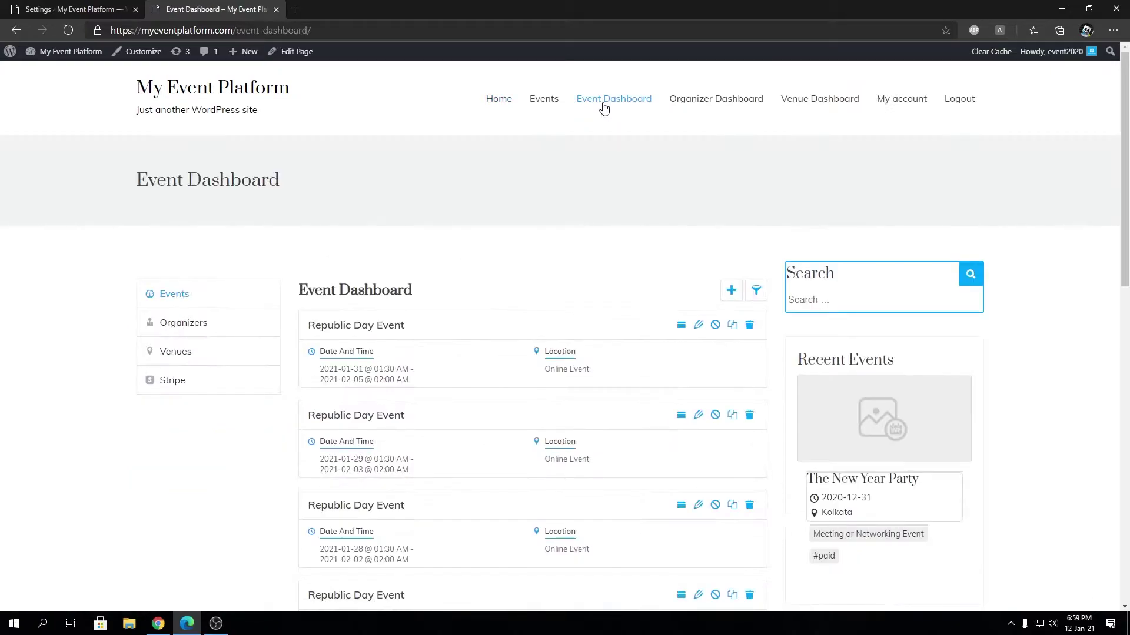
{"action": "scroll", "coordinate": [628, 197], "scroll_direction": "down", "scroll_amount": 3}
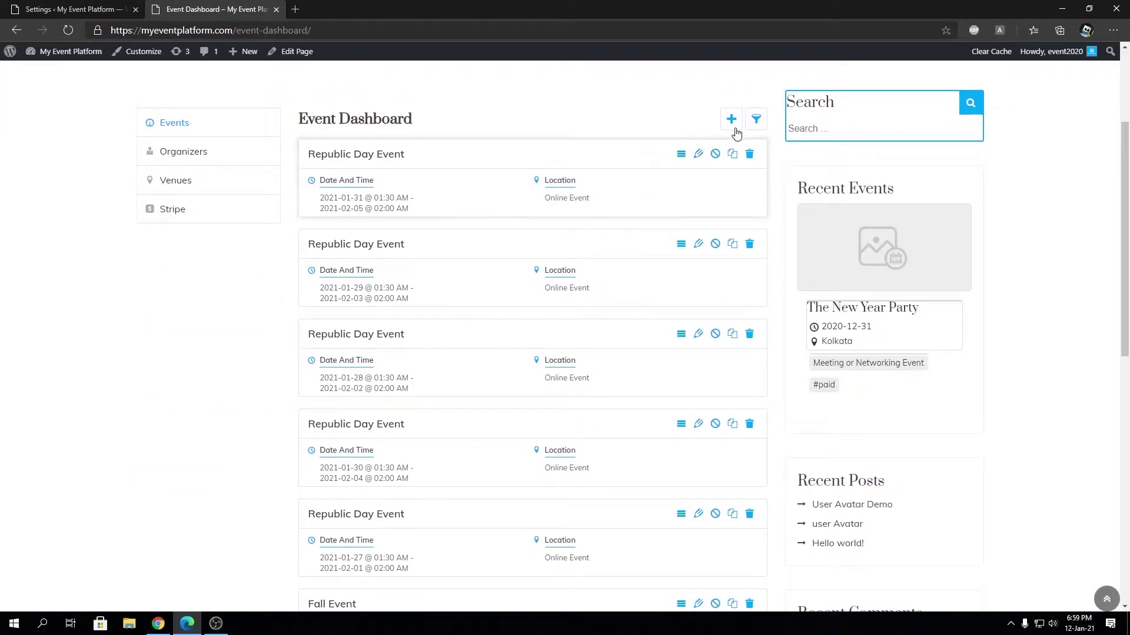
{"action": "left_click", "coordinate": [735, 132]}
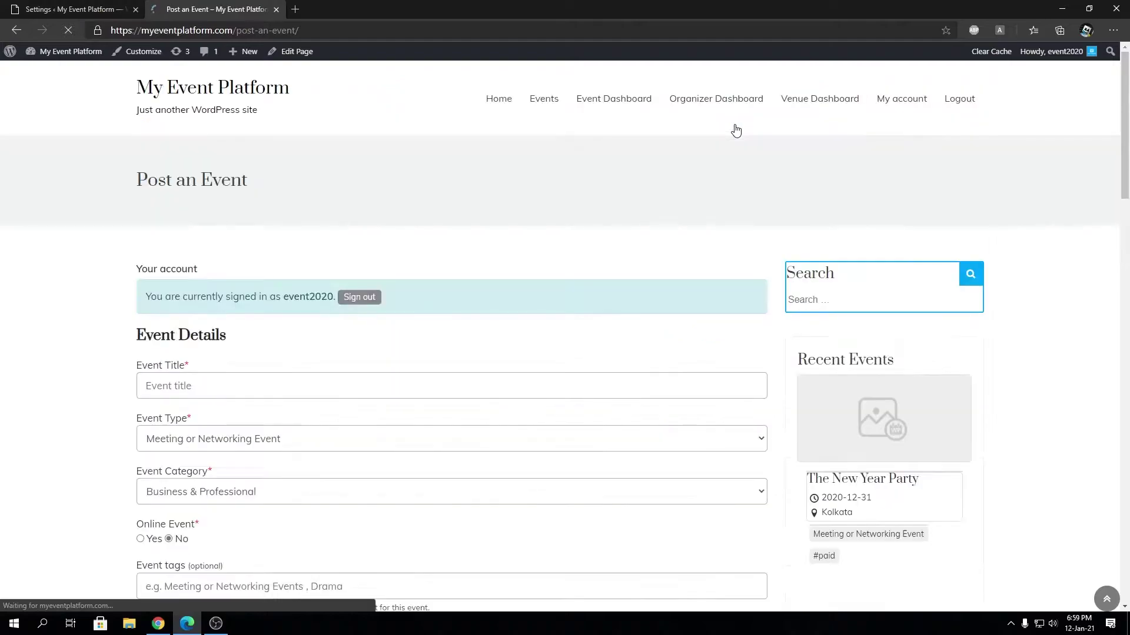
Examine the start and end date calendars and the start and end time lists in the Post an Event form
{"action": "scroll", "coordinate": [585, 298], "scroll_direction": "down", "scroll_amount": 6}
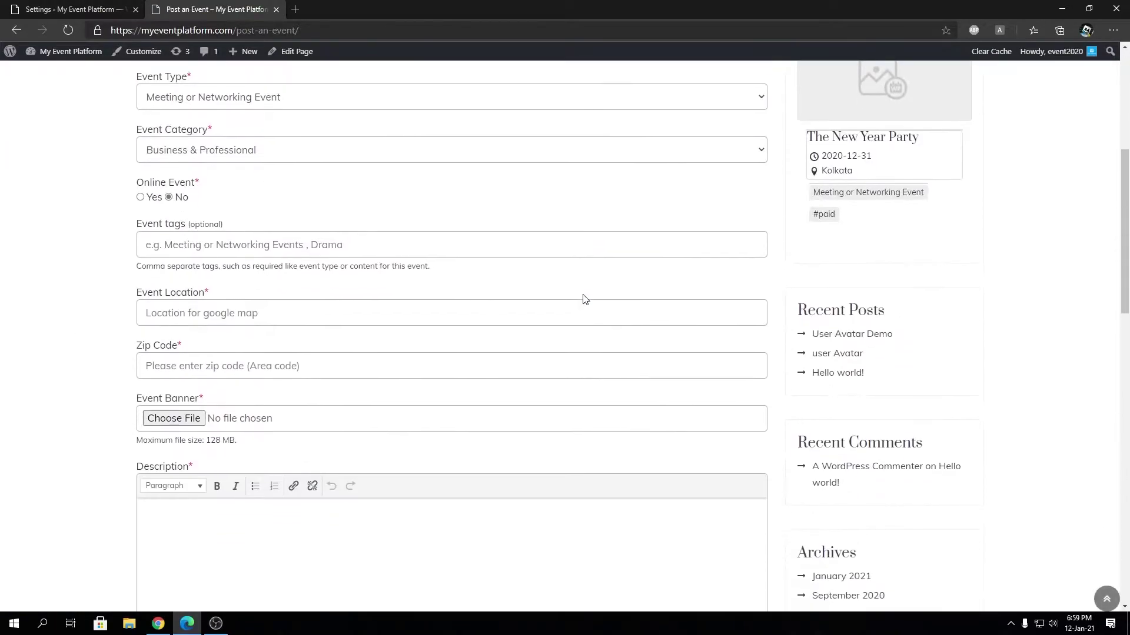
{"action": "scroll", "coordinate": [585, 298], "scroll_direction": "down", "scroll_amount": 12}
{"action": "left_click", "coordinate": [238, 180]}
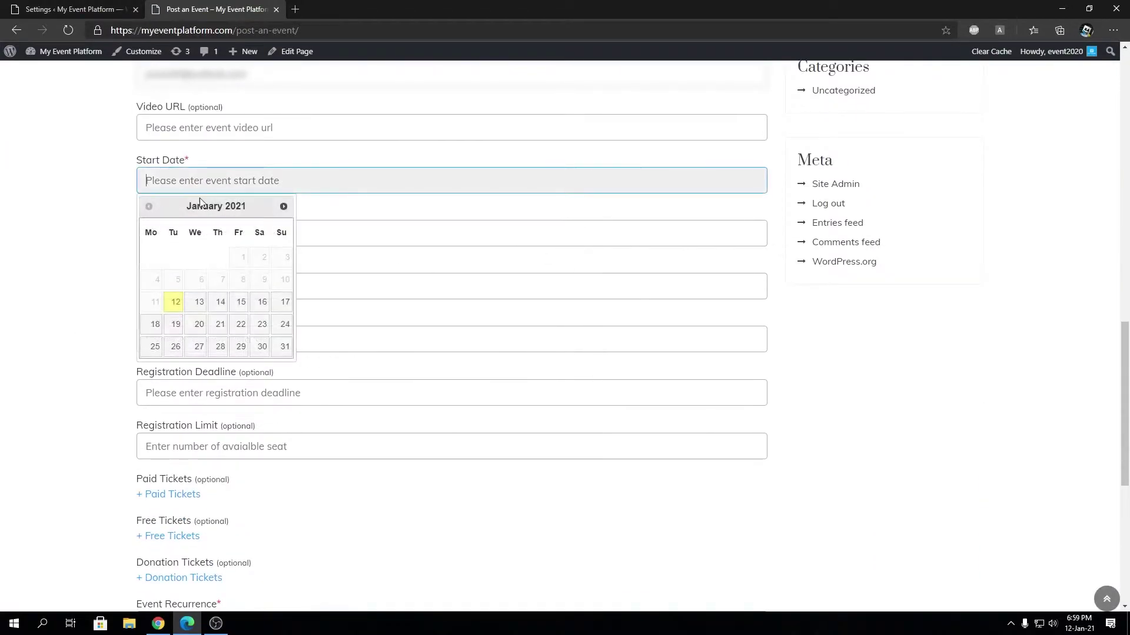
{"action": "left_click", "coordinate": [34, 194]}
{"action": "left_click", "coordinate": [194, 286]}
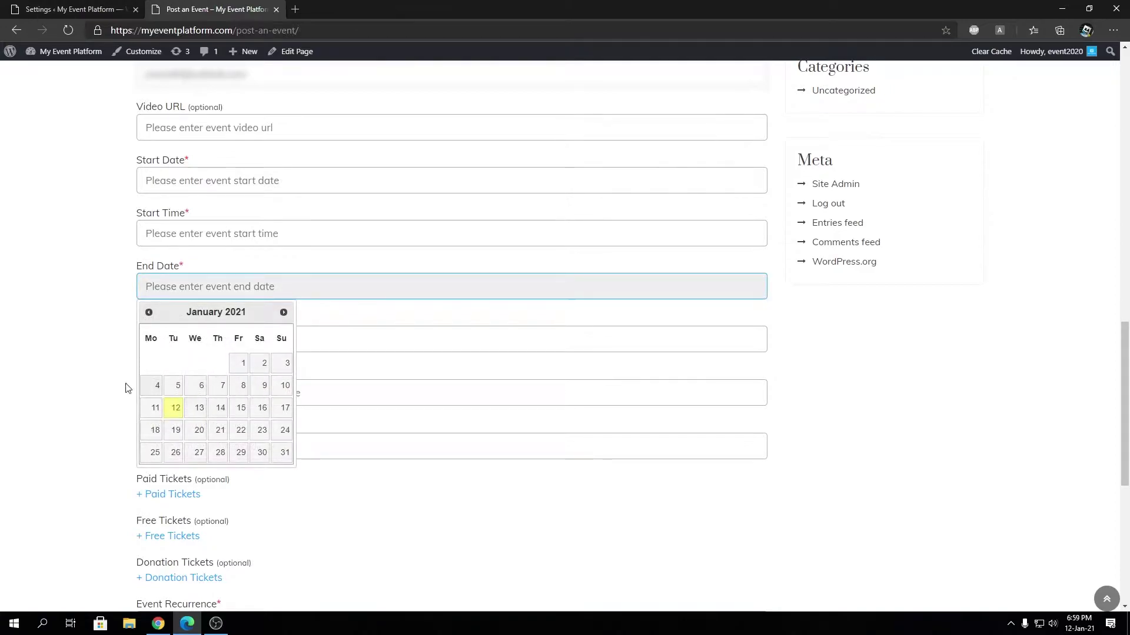
{"action": "left_click", "coordinate": [38, 312]}
{"action": "left_click", "coordinate": [174, 230]}
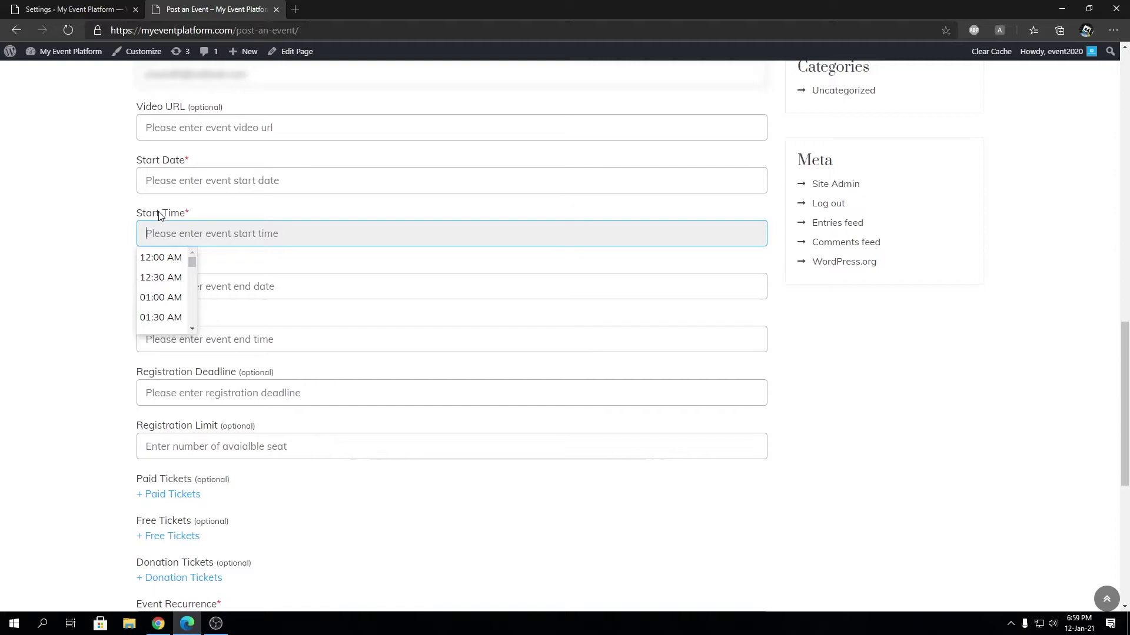
{"action": "left_click", "coordinate": [252, 325]}
{"action": "left_click", "coordinate": [185, 336]}
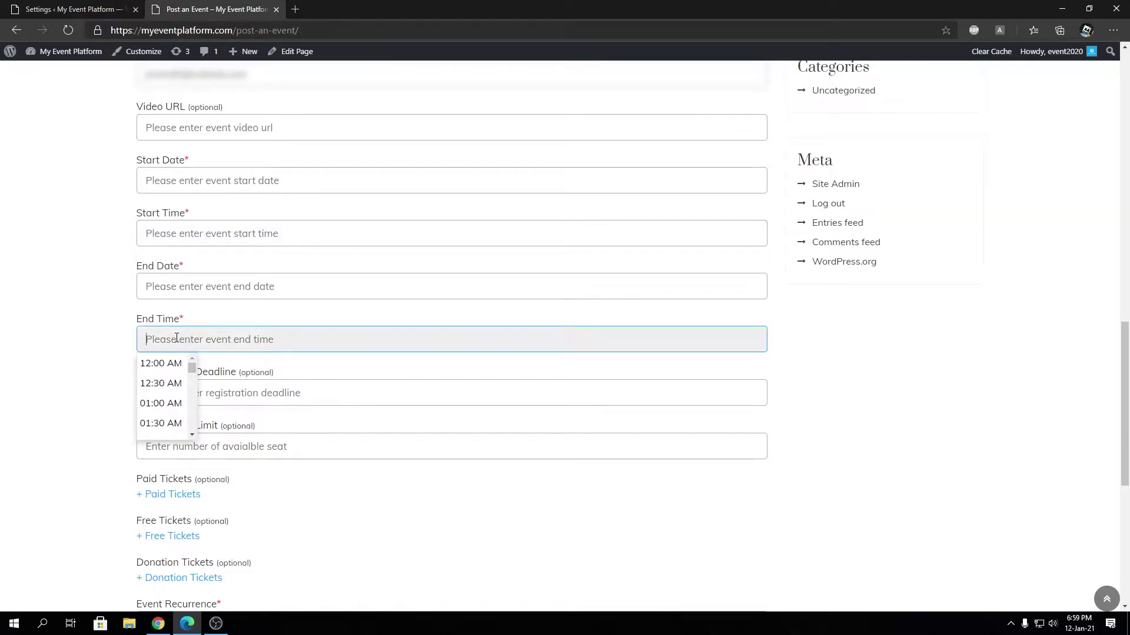
{"action": "left_click", "coordinate": [114, 345]}
Pick January 24, 2021 as the event's start date and compare its format with the Datepicker Date Format setting
{"action": "left_click", "coordinate": [59, 7]}
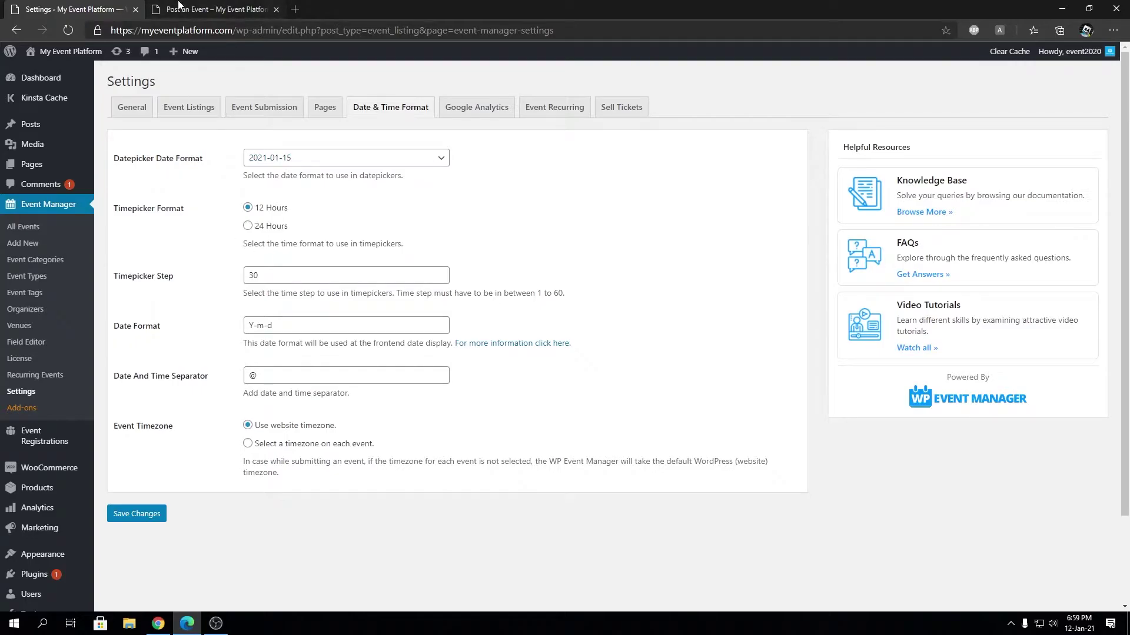
{"action": "left_click", "coordinate": [218, 8]}
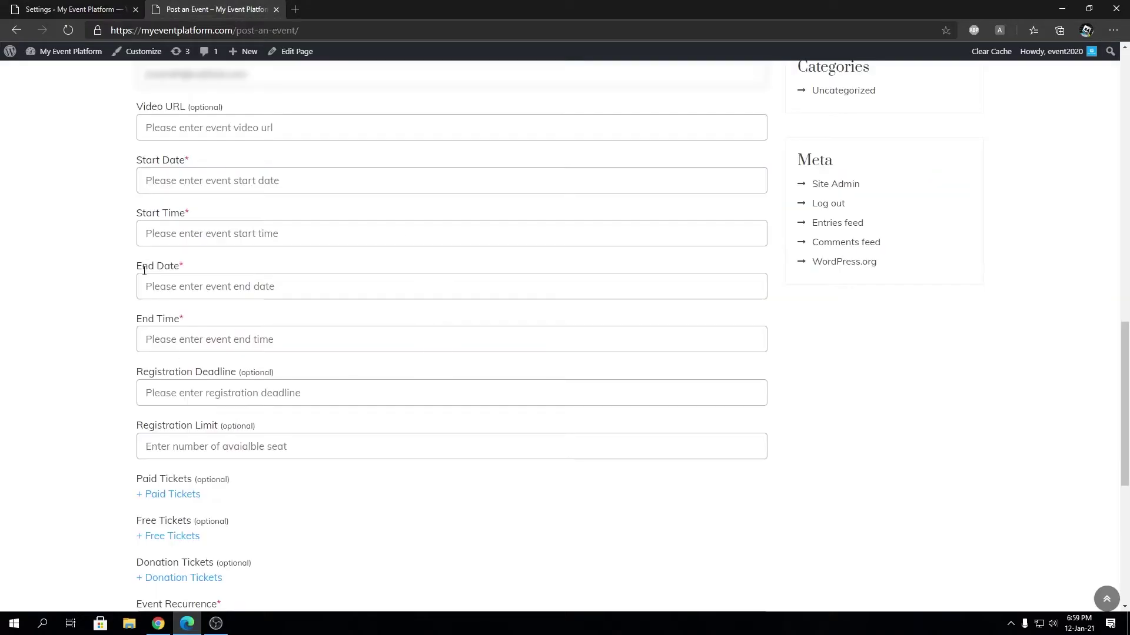
{"action": "left_click", "coordinate": [197, 182]}
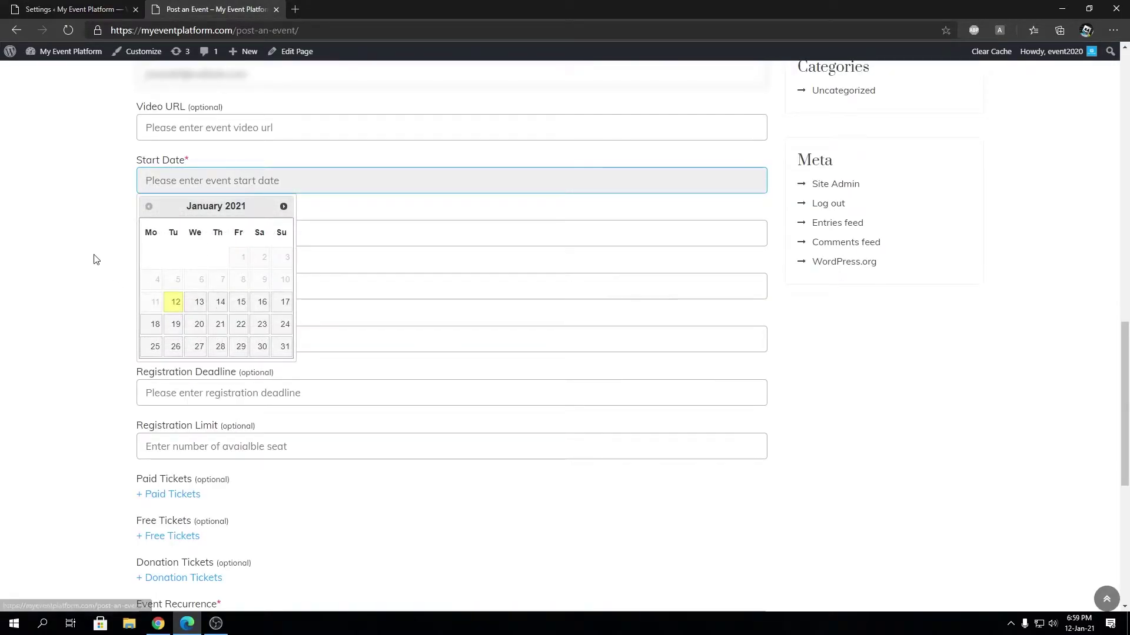
{"action": "left_click", "coordinate": [284, 324]}
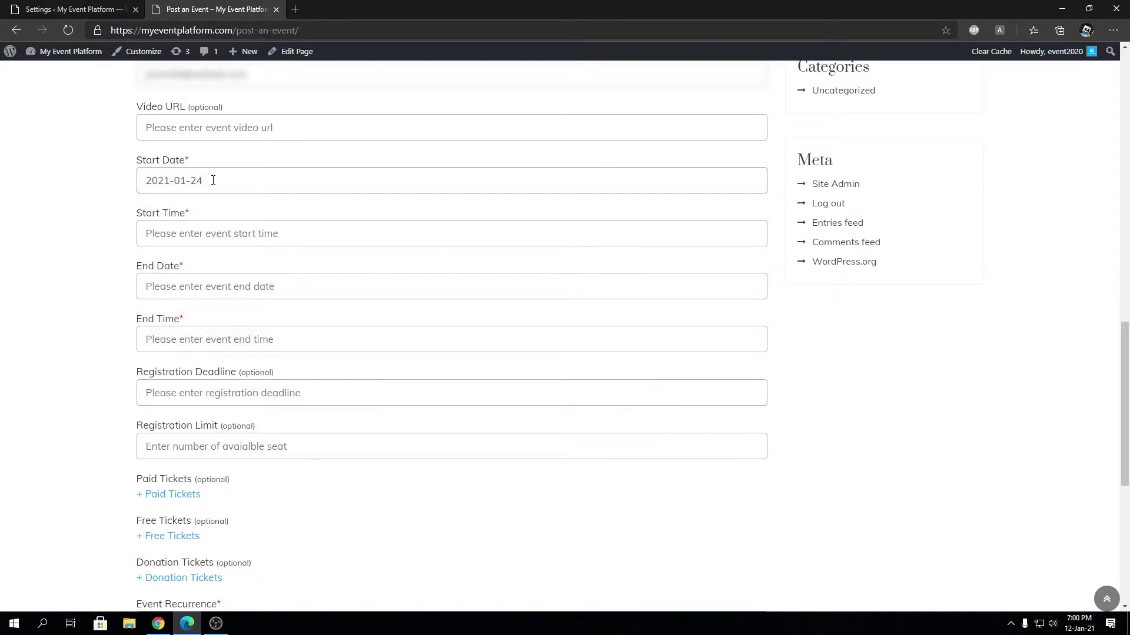
{"action": "left_click", "coordinate": [175, 181]}
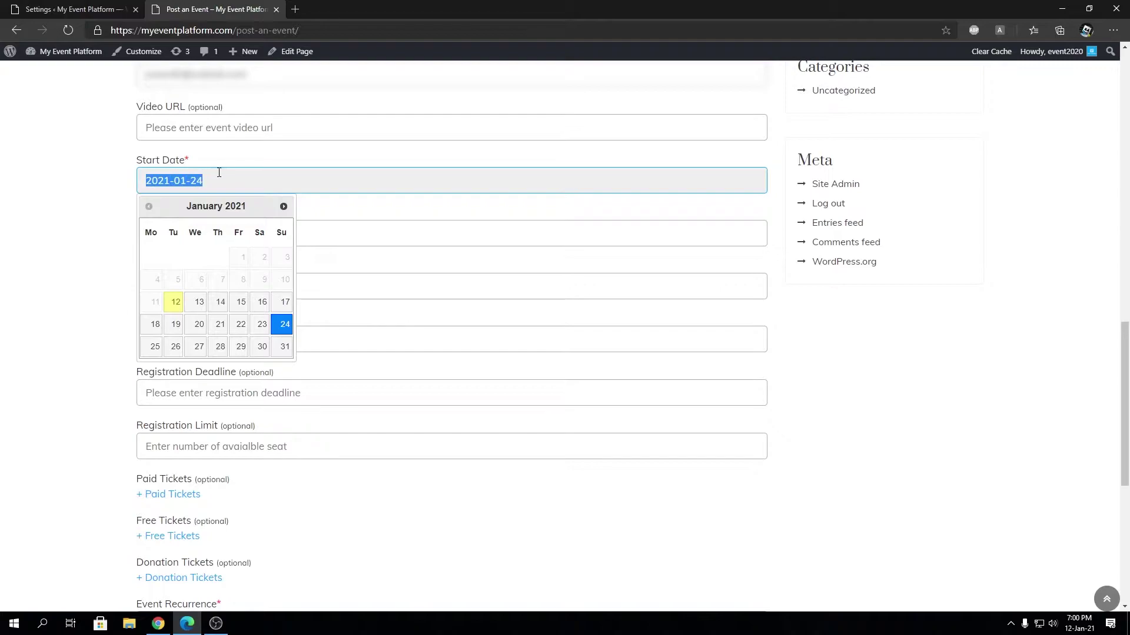
{"action": "left_click", "coordinate": [70, 9]}
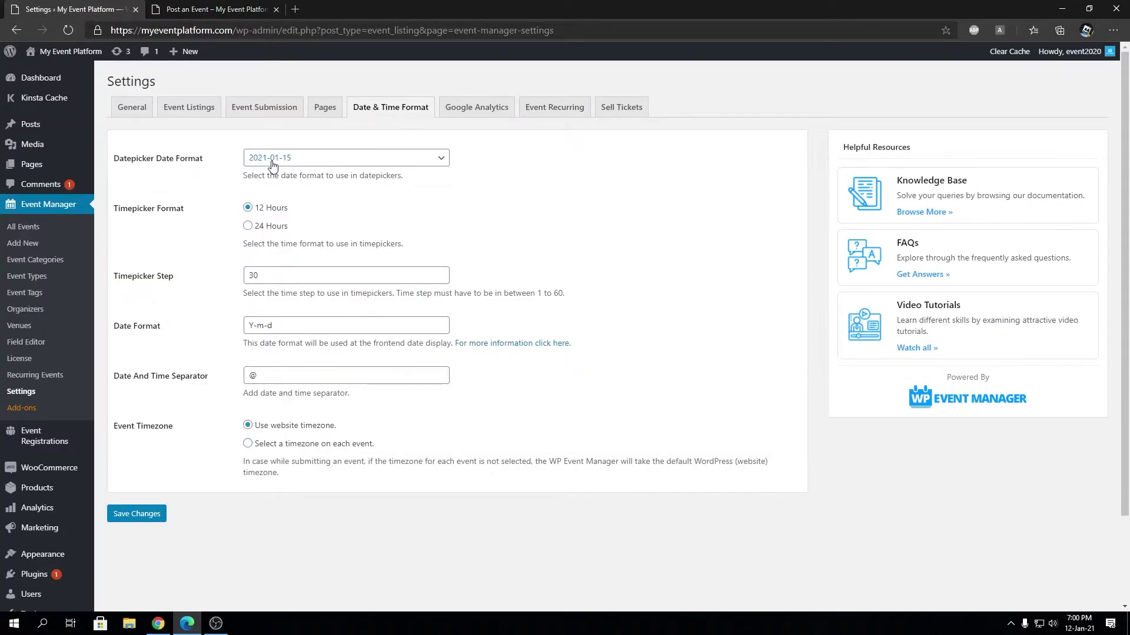
{"action": "left_click", "coordinate": [238, 9]}
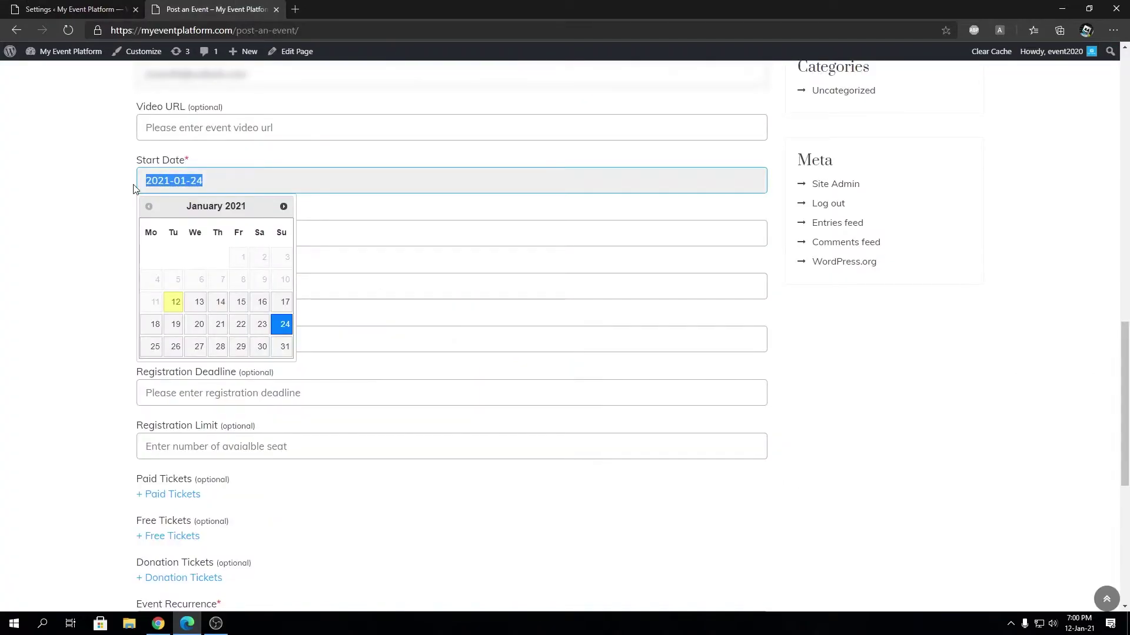
{"action": "left_click", "coordinate": [102, 194]}
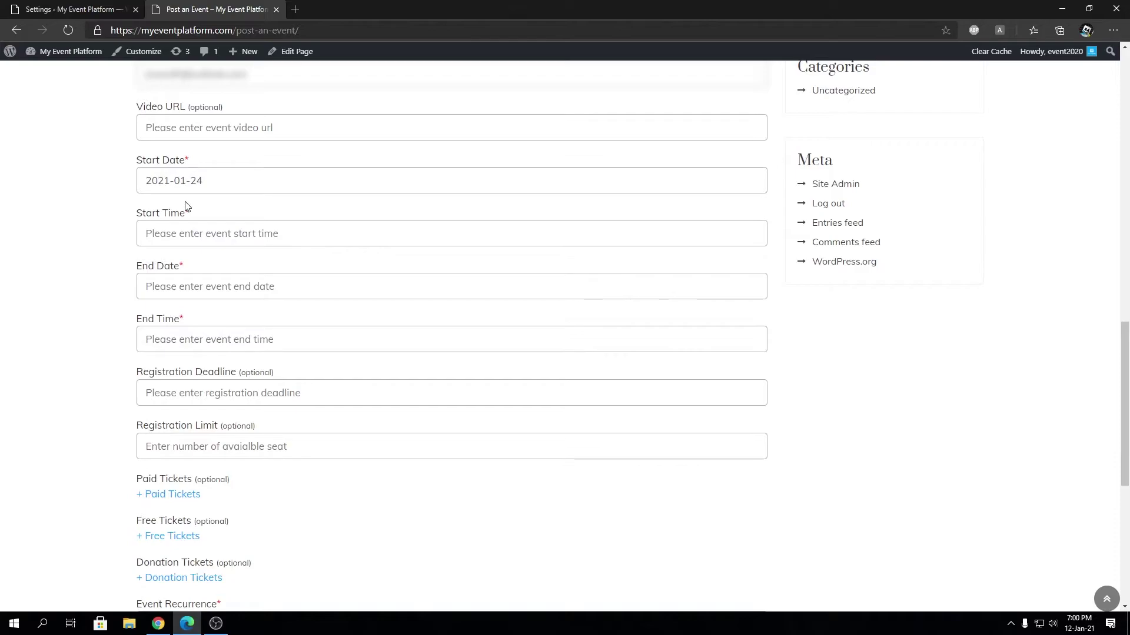
Set the Datepicker Date Format to 15/1/2021, save the settings, and return to the Date & Time Format settings
{"action": "left_click", "coordinate": [125, 5]}
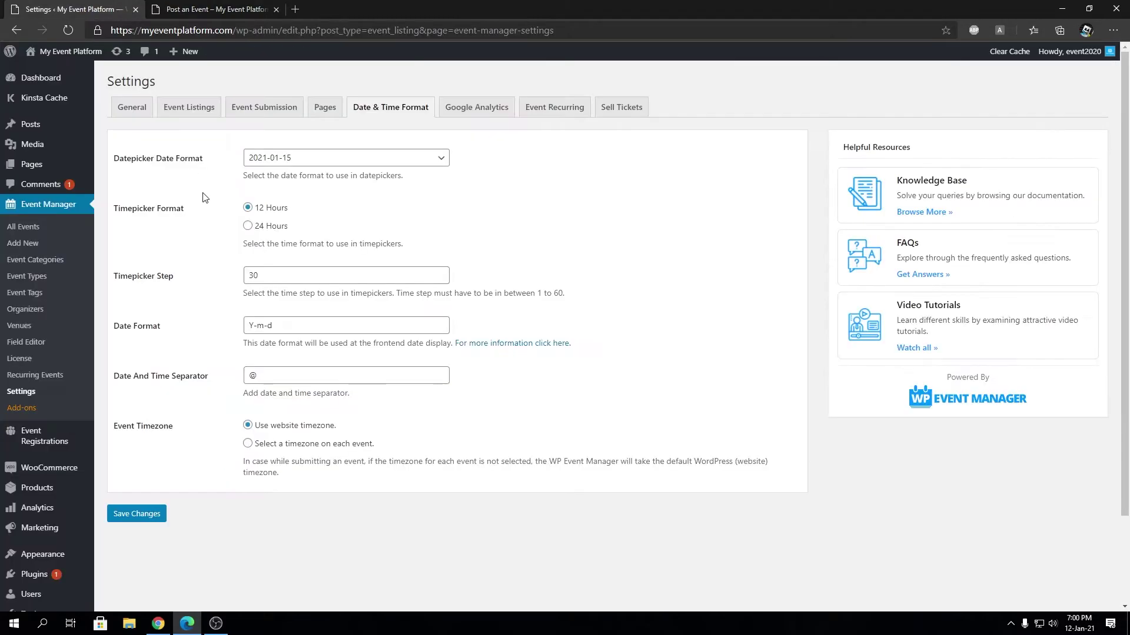
{"action": "left_click", "coordinate": [398, 159]}
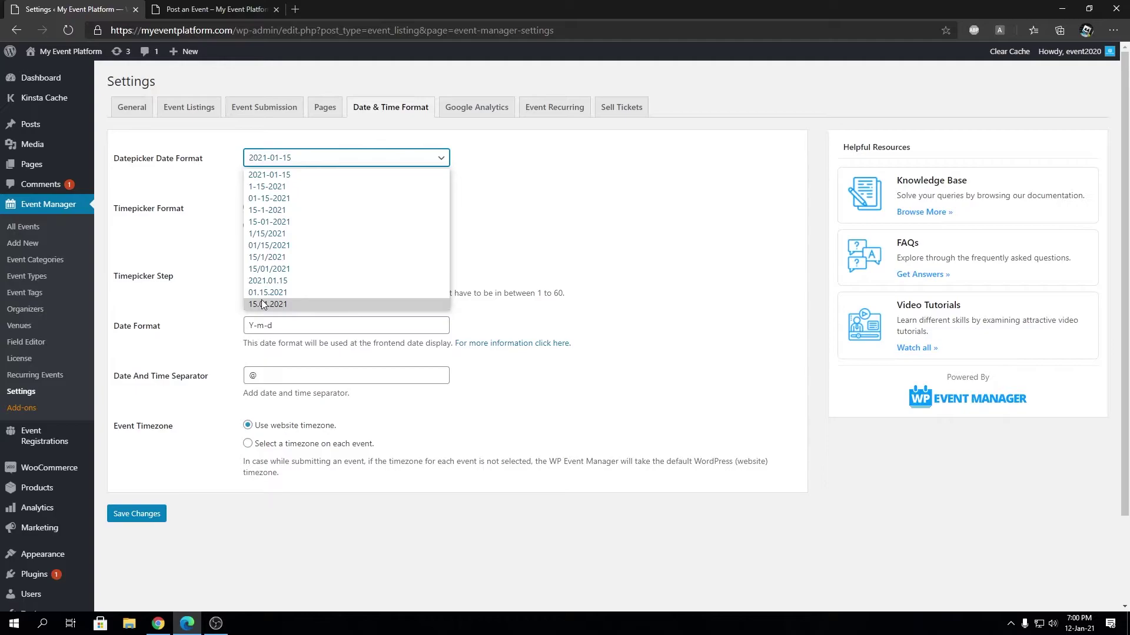
{"action": "left_click", "coordinate": [276, 259]}
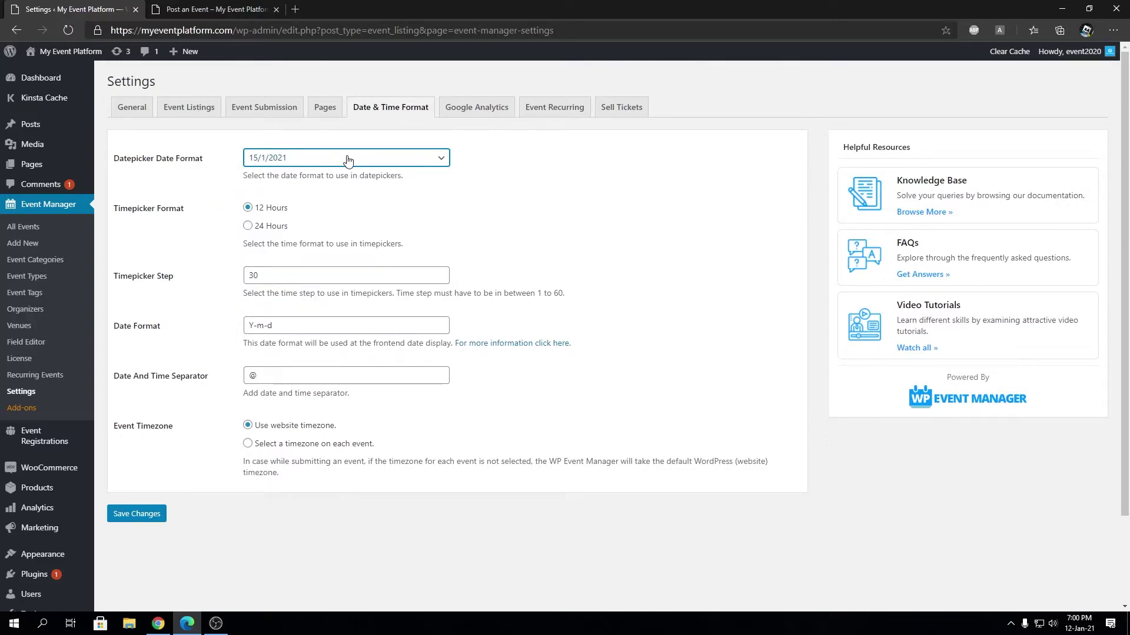
{"action": "left_click", "coordinate": [148, 520]}
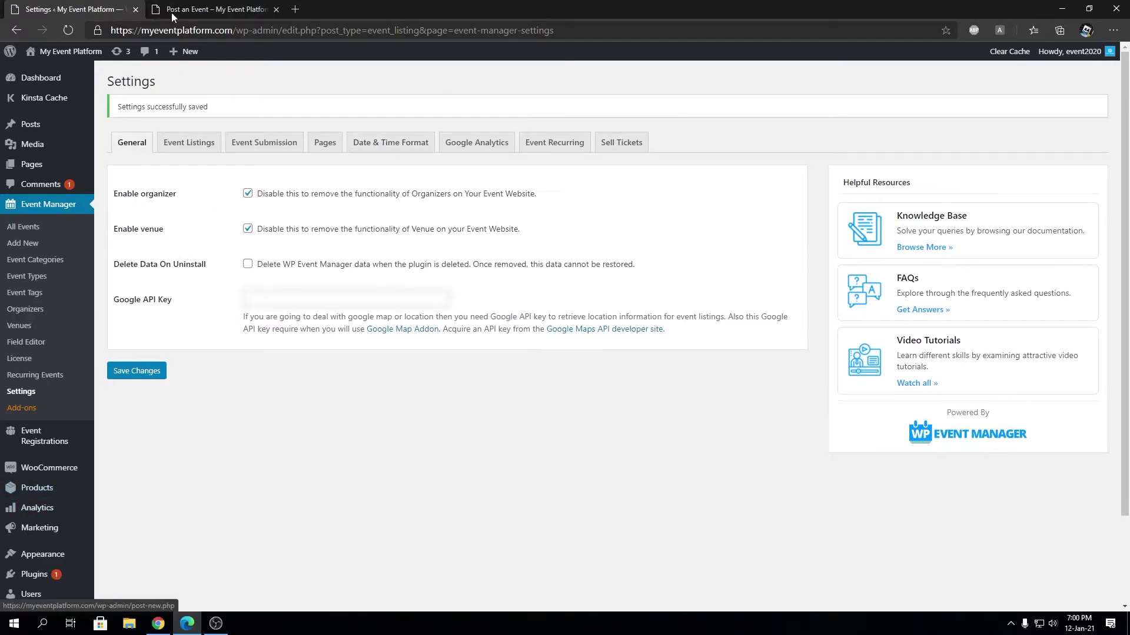
{"action": "left_click", "coordinate": [406, 144]}
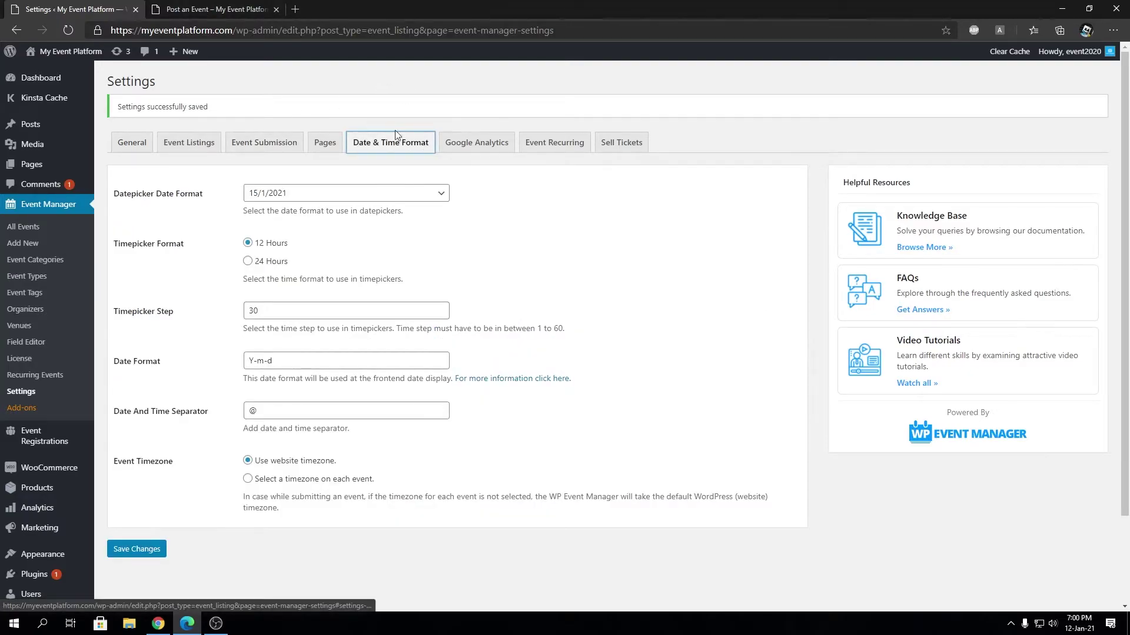
In the reloaded event form, pick January 13, 2021 as the start date and compare its format with the Datepicker Date Format setting
{"action": "left_click", "coordinate": [174, 9]}
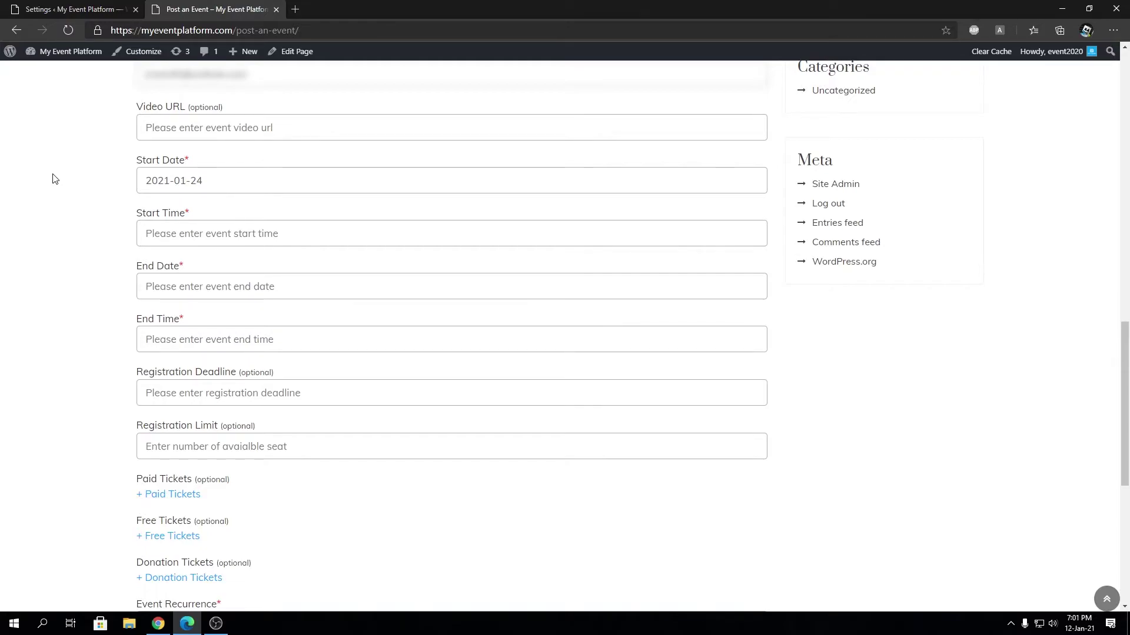
{"action": "key", "text": "F5"}
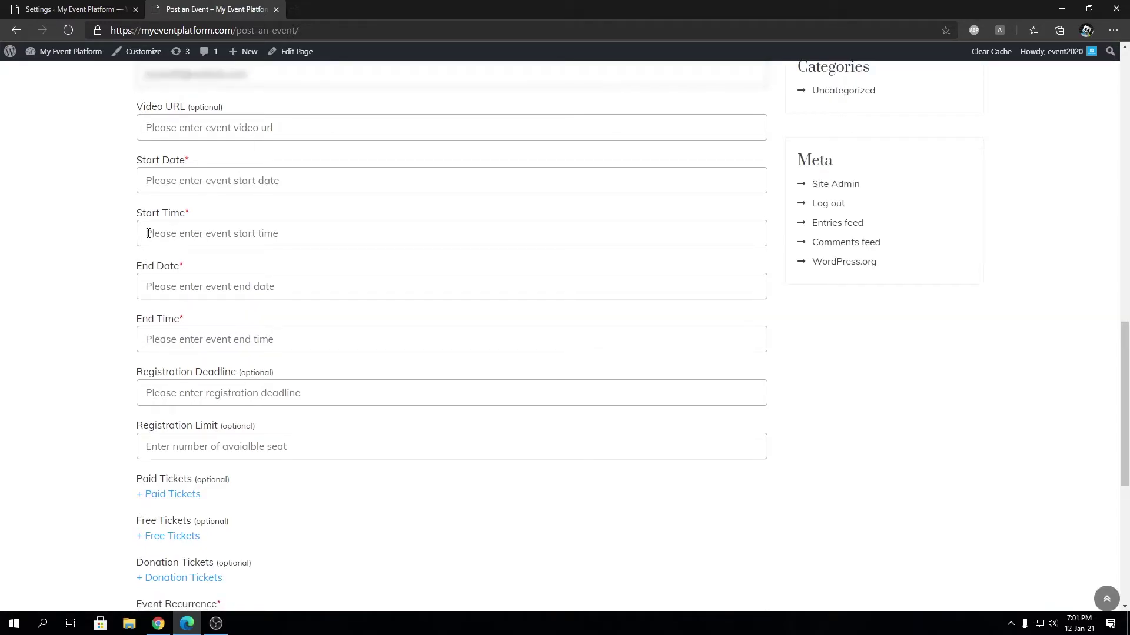
{"action": "left_click", "coordinate": [199, 191]}
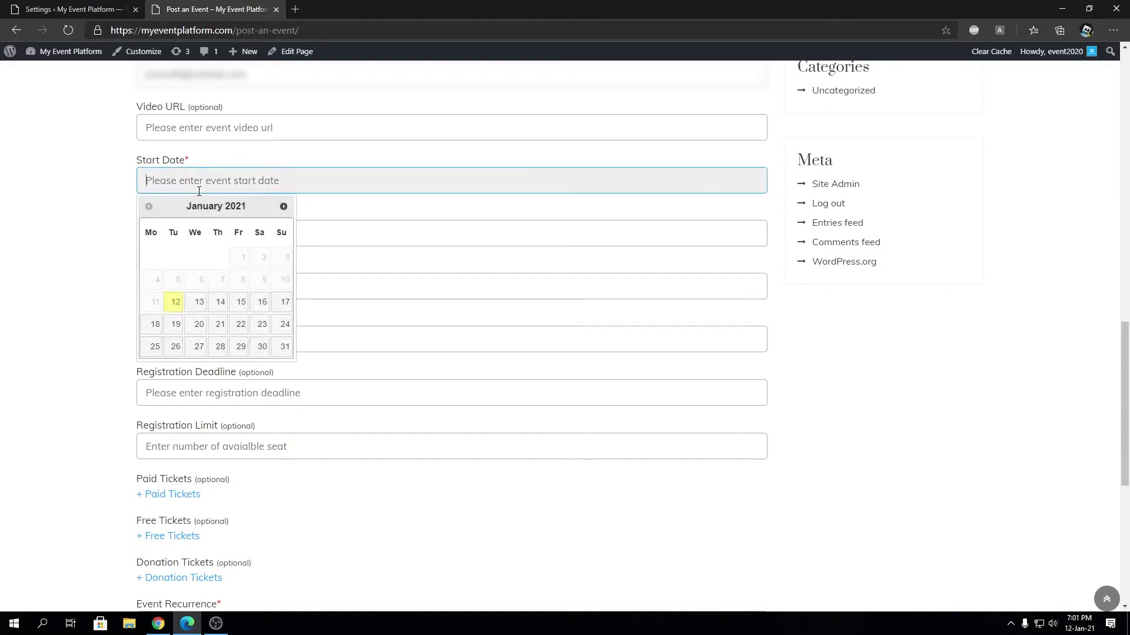
{"action": "left_click", "coordinate": [192, 305]}
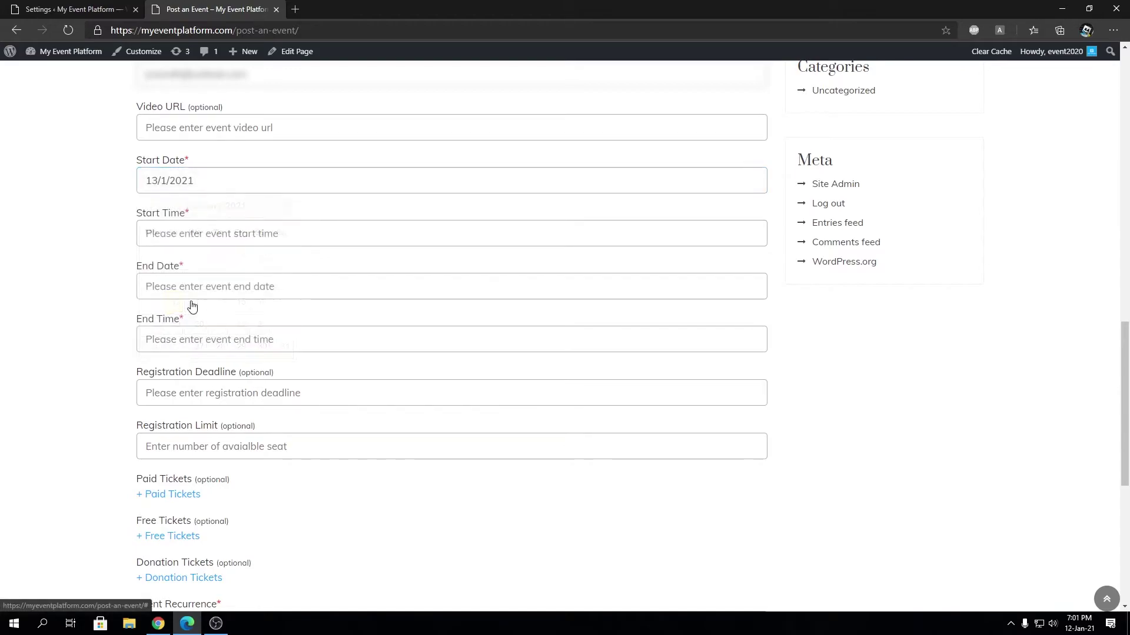
{"action": "triple_click", "coordinate": [153, 183]}
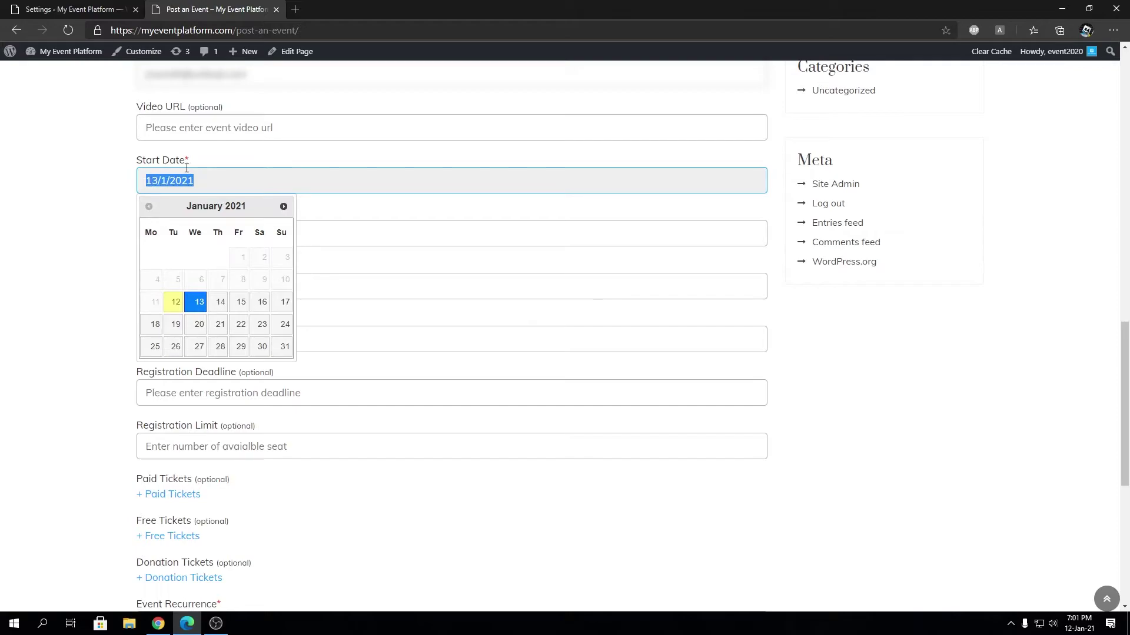
{"action": "left_click", "coordinate": [70, 9]}
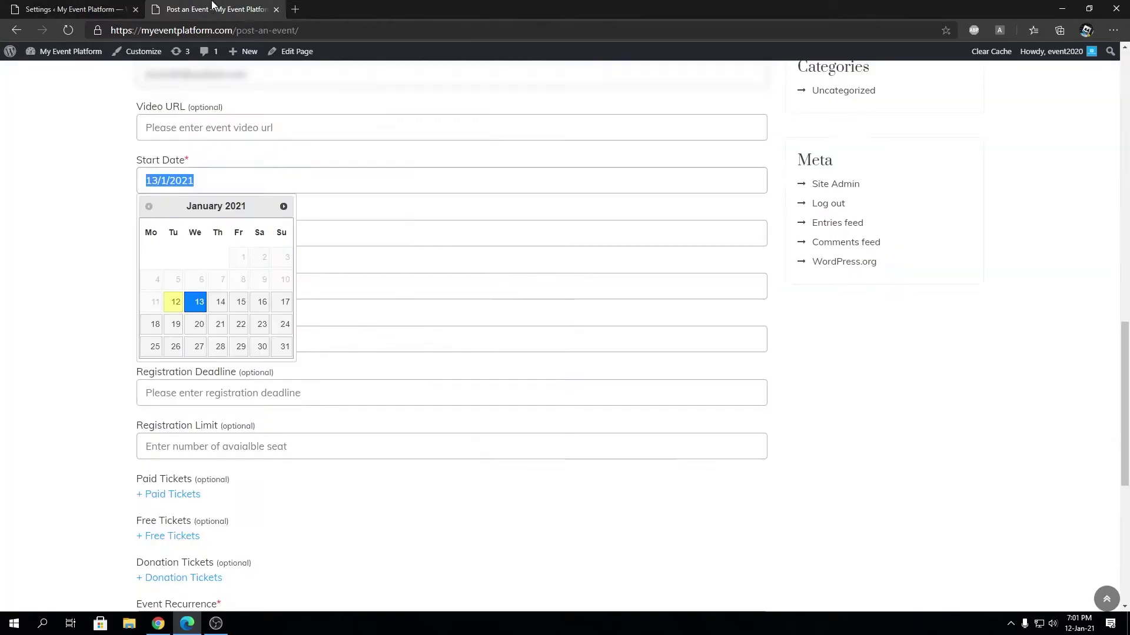
{"action": "left_click", "coordinate": [213, 9]}
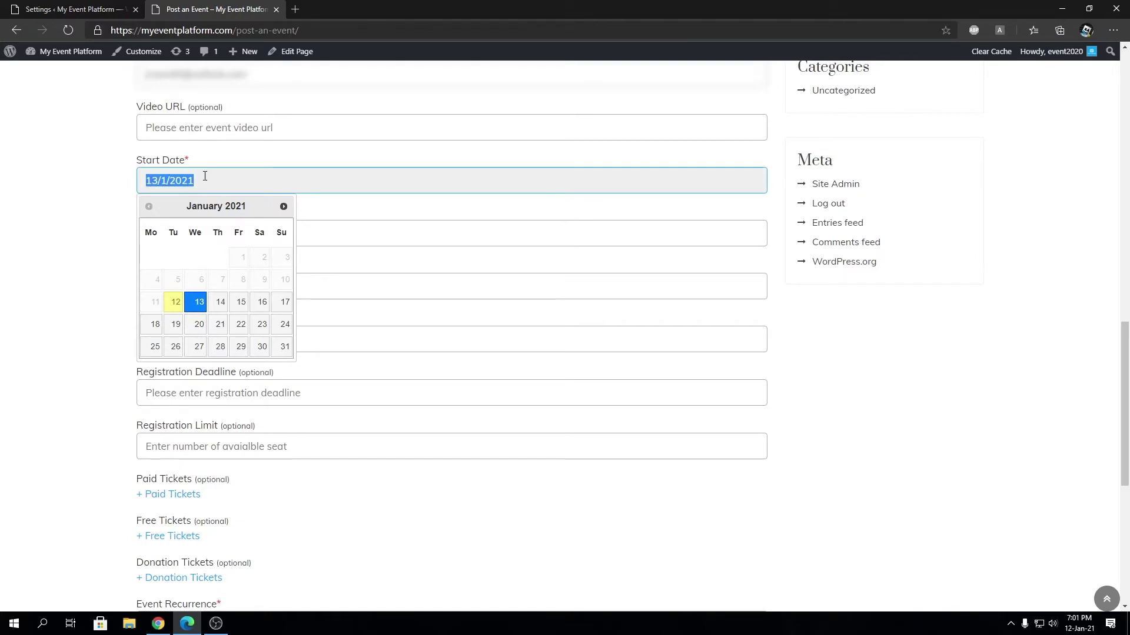
{"action": "left_click", "coordinate": [87, 12]}
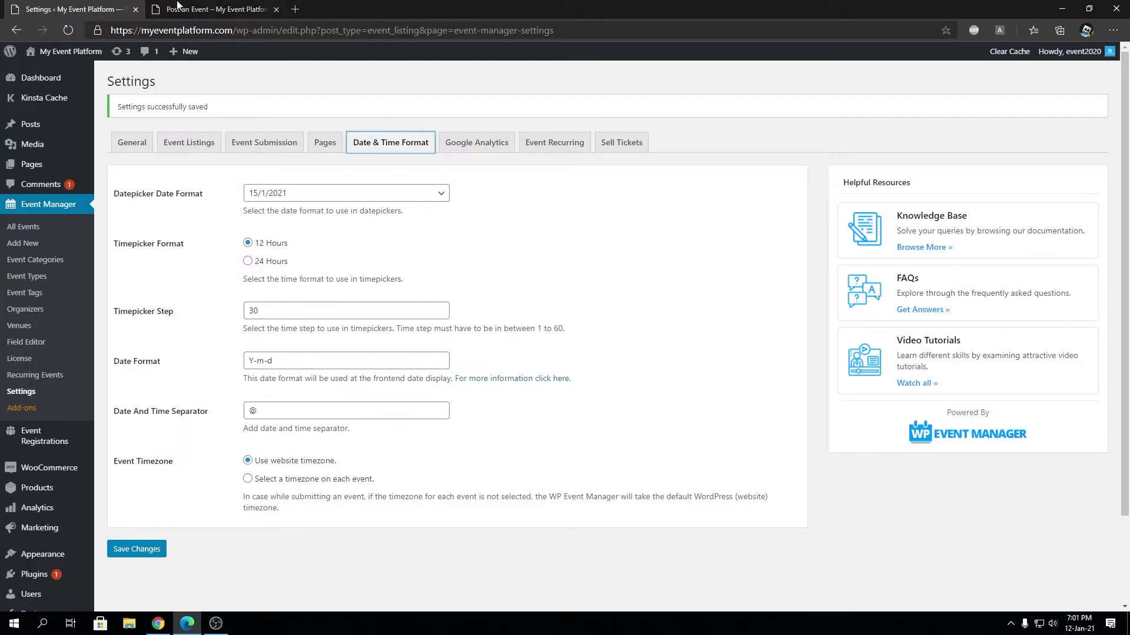
Recheck the picked start date against the Datepicker Date Format setting, and close the calendar in the event form
{"action": "left_click", "coordinate": [184, 6]}
{"action": "left_click", "coordinate": [97, 9]}
{"action": "left_click", "coordinate": [185, 11]}
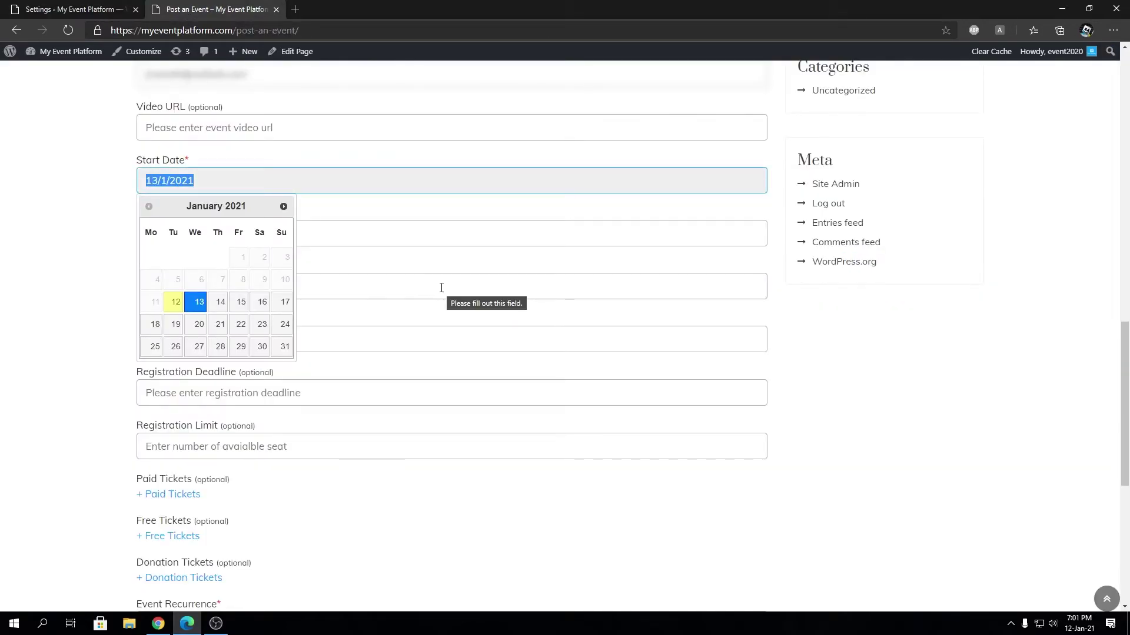
{"action": "left_click", "coordinate": [216, 167]}
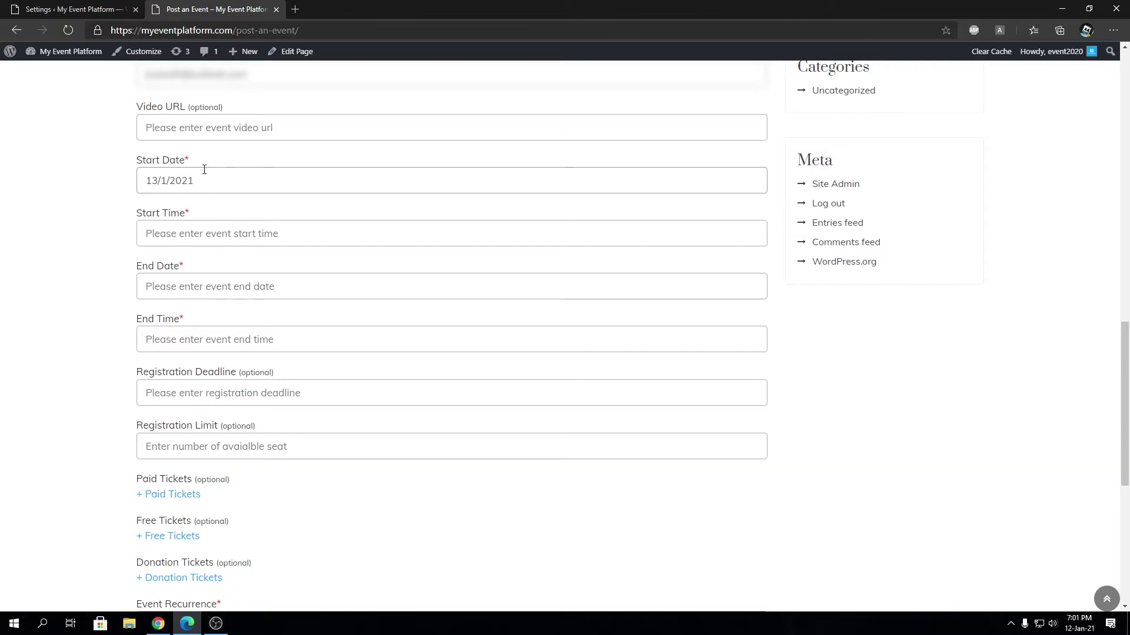
Compare the times offered for Start Time in the event form with the Timepicker Format setting, and close the list
{"action": "key", "text": "ctrl+Tab"}
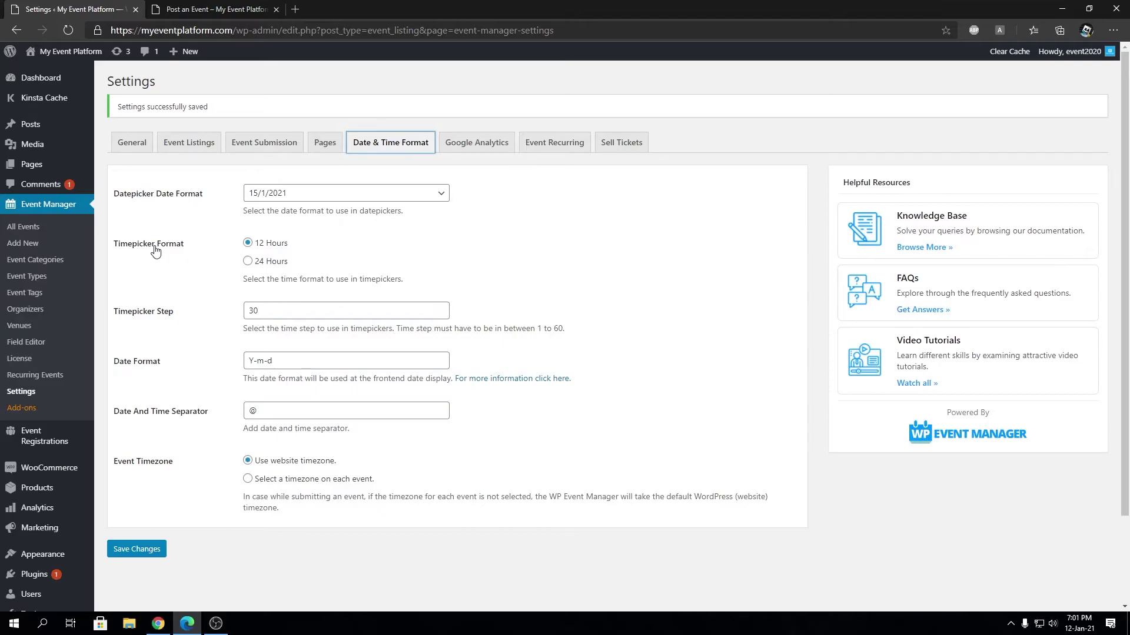
{"action": "key", "text": "ctrl+Tab"}
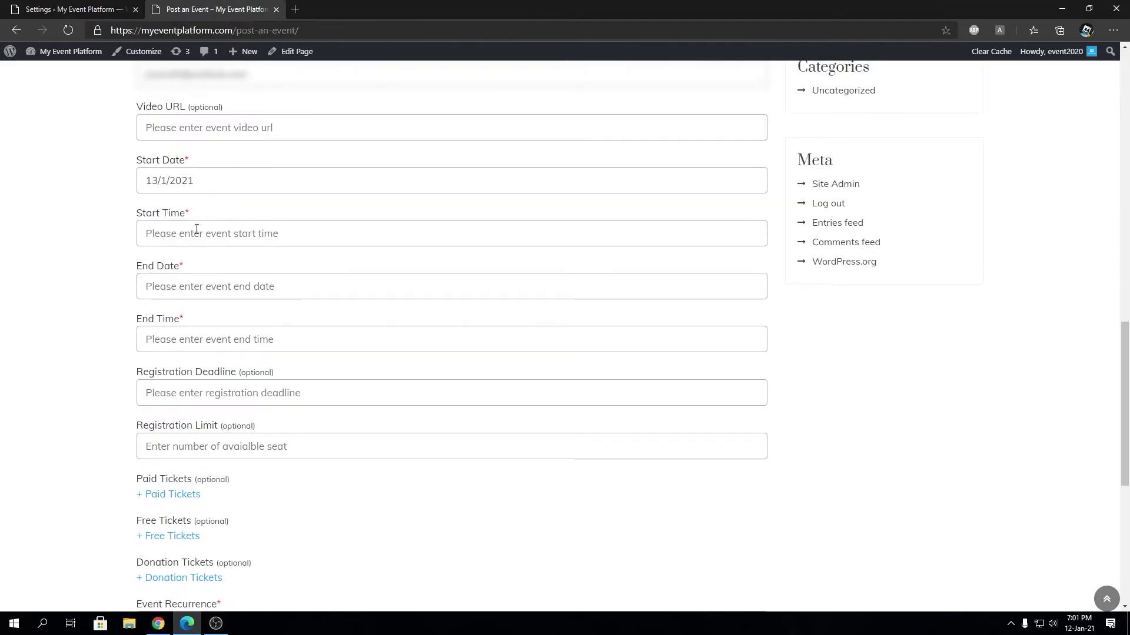
{"action": "left_click", "coordinate": [196, 233]}
{"action": "key", "text": "ctrl+Tab"}
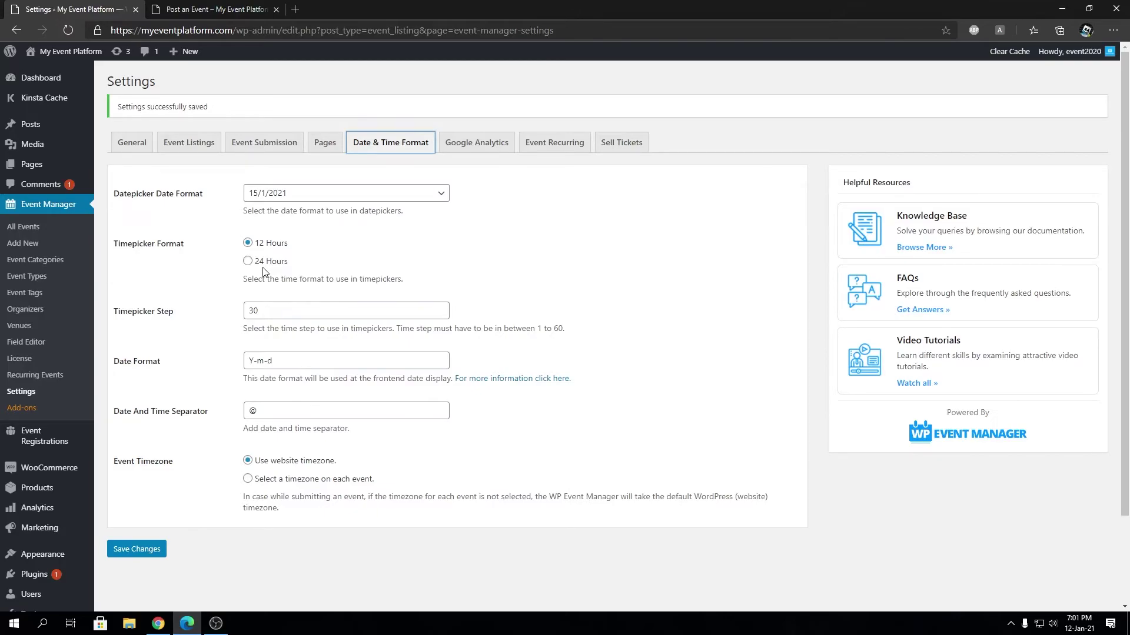
{"action": "key", "text": "ctrl+Tab"}
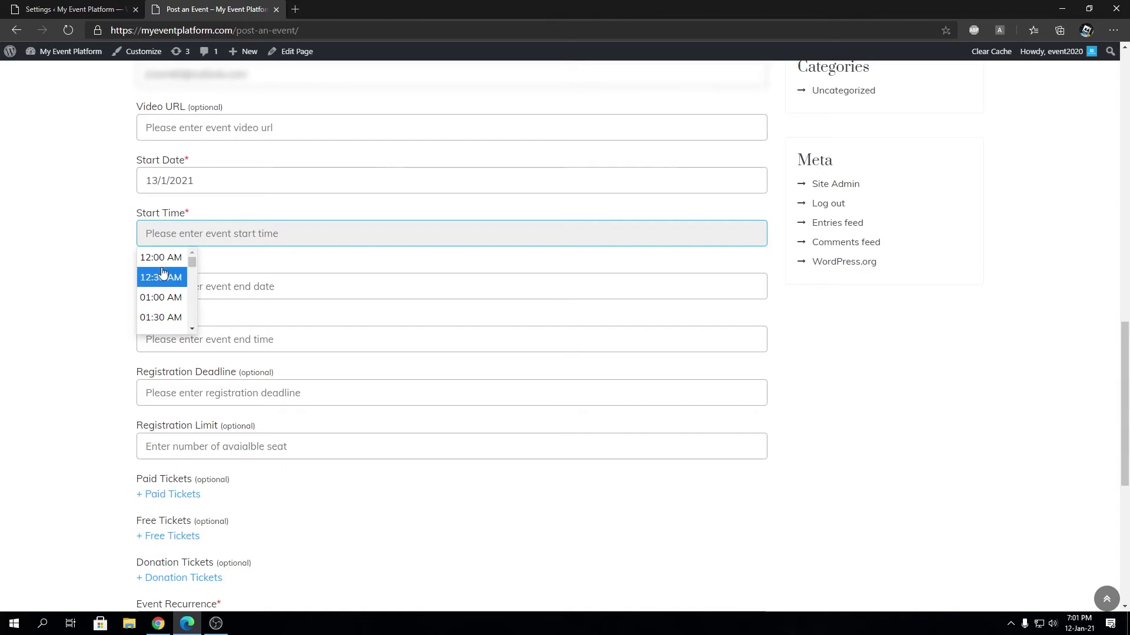
{"action": "scroll", "coordinate": [166, 294], "scroll_direction": "down", "scroll_amount": 2}
{"action": "scroll", "coordinate": [168, 298], "scroll_direction": "down", "scroll_amount": 4}
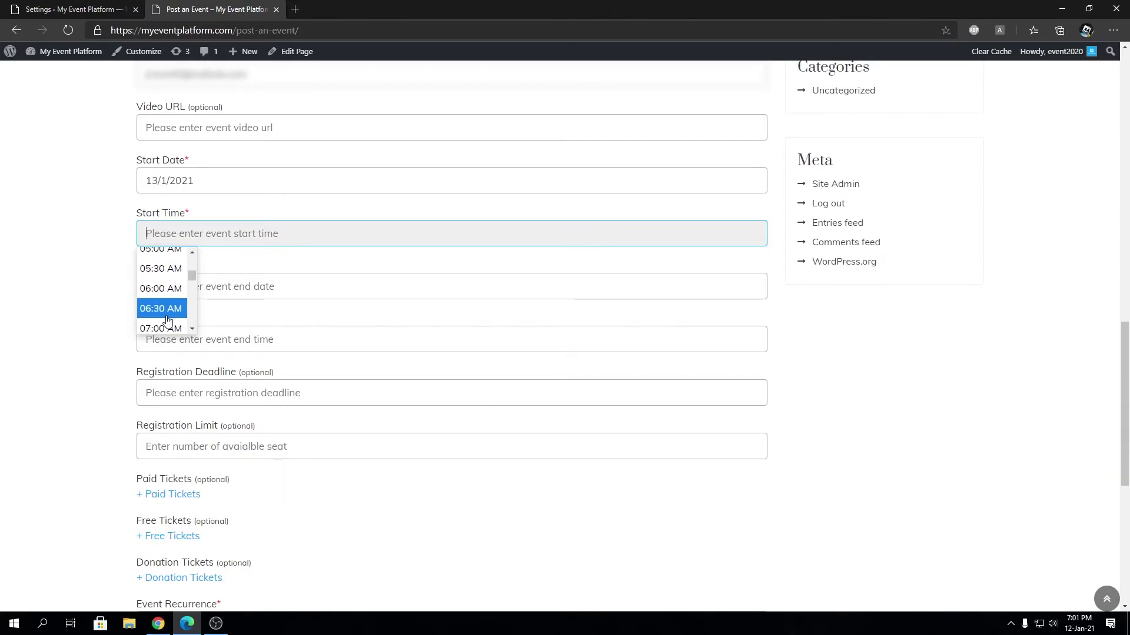
{"action": "left_click", "coordinate": [95, 263]}
Set the Timepicker Format to 24 Hours and save the settings
{"action": "left_click", "coordinate": [74, 10]}
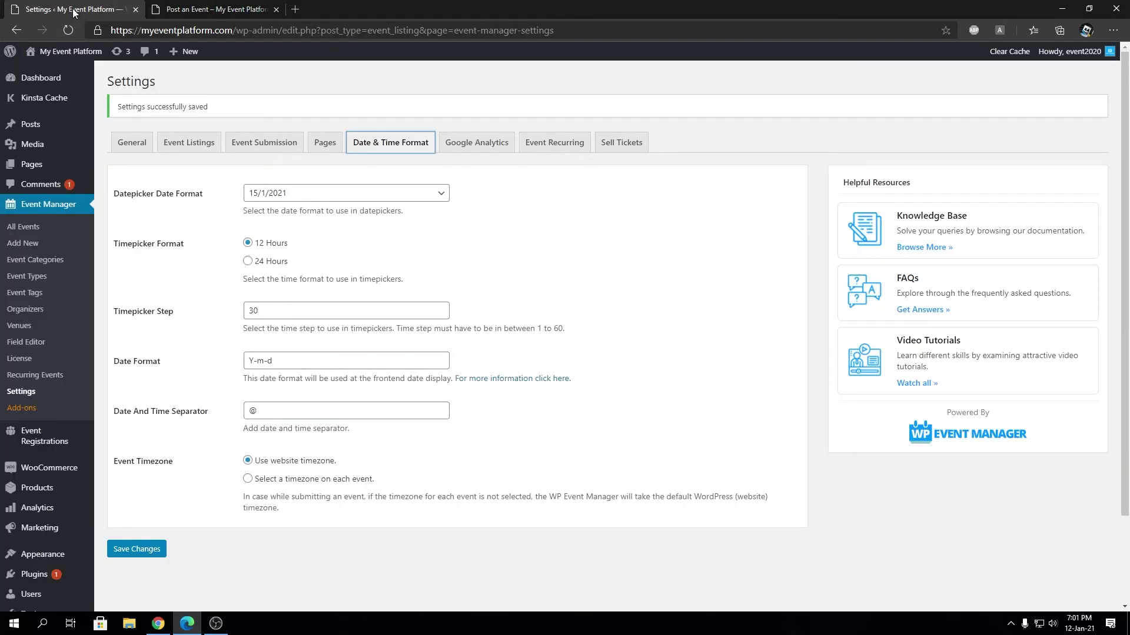
{"action": "left_click", "coordinate": [248, 263]}
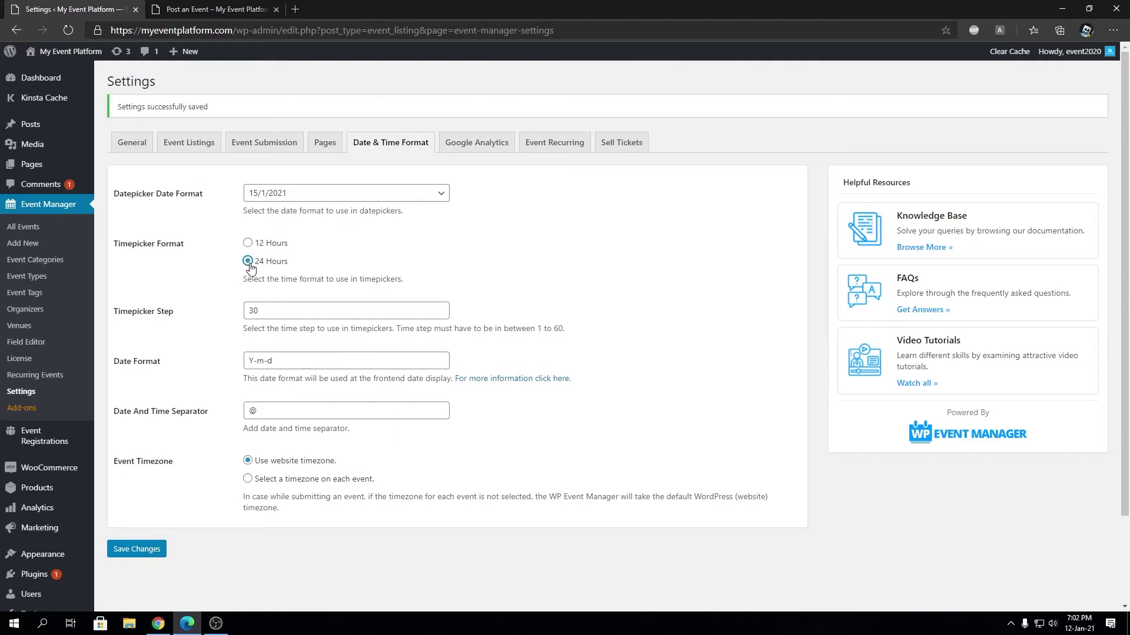
{"action": "left_click", "coordinate": [126, 553]}
Examine the Start Time options in the reloaded event form, and return to the Date & Time Format settings
{"action": "left_click", "coordinate": [208, 4]}
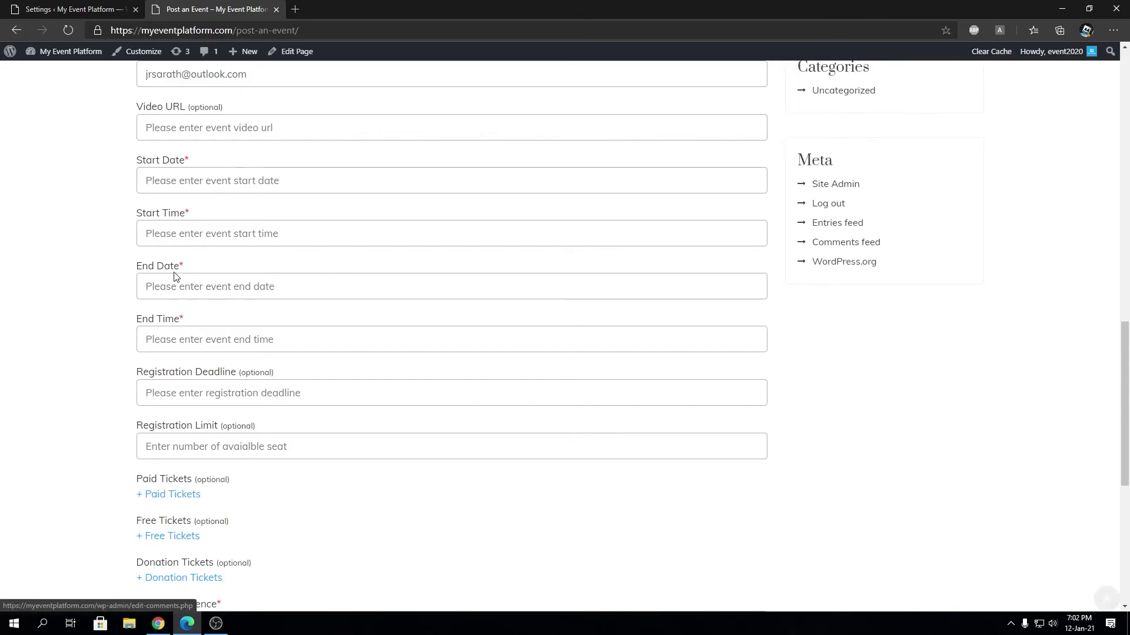
{"action": "left_click", "coordinate": [160, 235]}
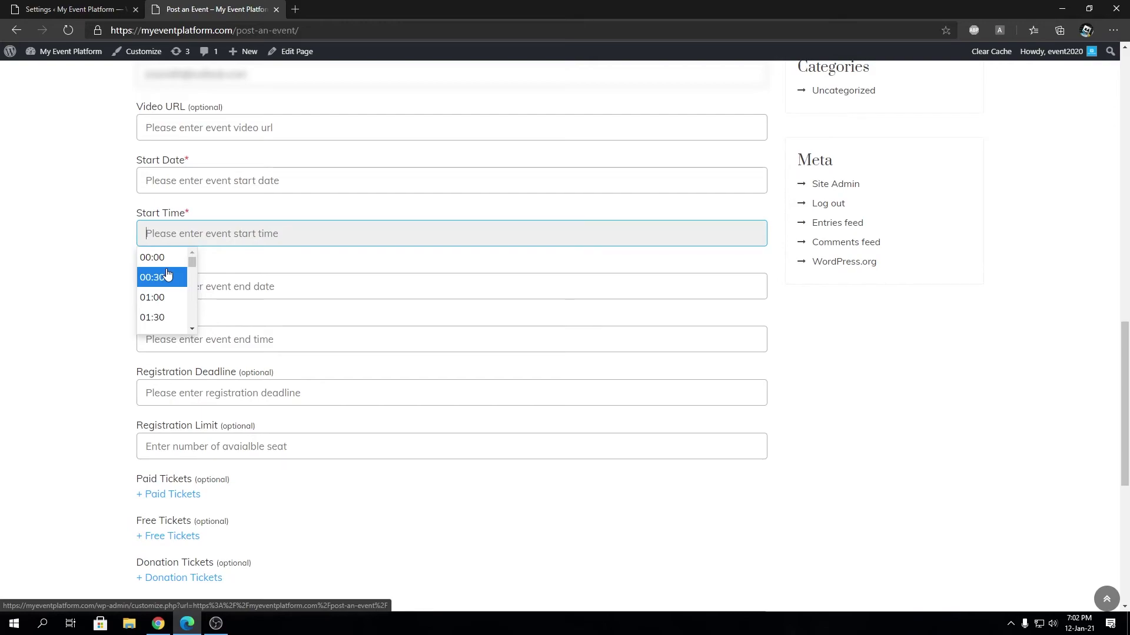
{"action": "scroll", "coordinate": [162, 282], "scroll_direction": "down", "scroll_amount": 7}
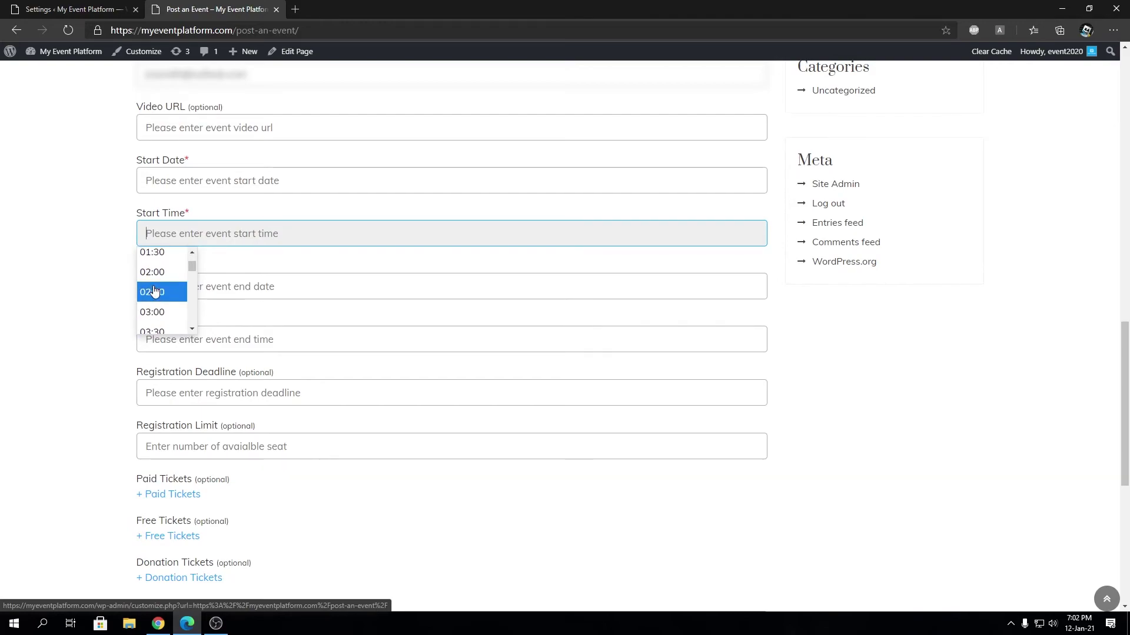
{"action": "scroll", "coordinate": [156, 287], "scroll_direction": "down", "scroll_amount": 5}
{"action": "scroll", "coordinate": [154, 283], "scroll_direction": "up", "scroll_amount": 1}
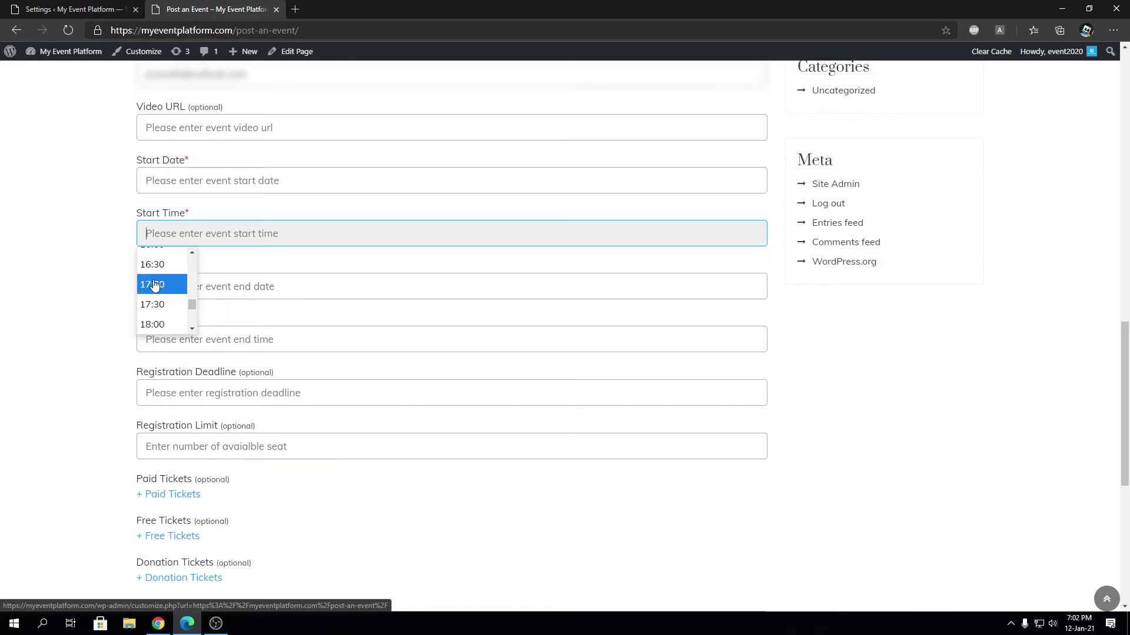
{"action": "left_click", "coordinate": [99, 278]}
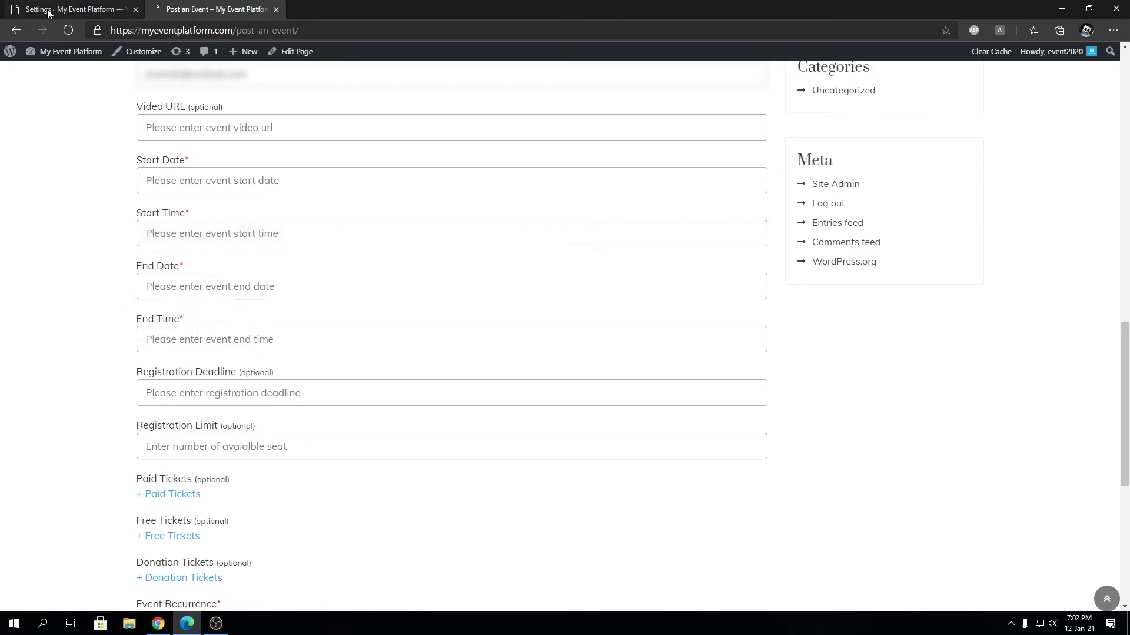
{"action": "left_click", "coordinate": [76, 9]}
{"action": "left_click", "coordinate": [415, 145]}
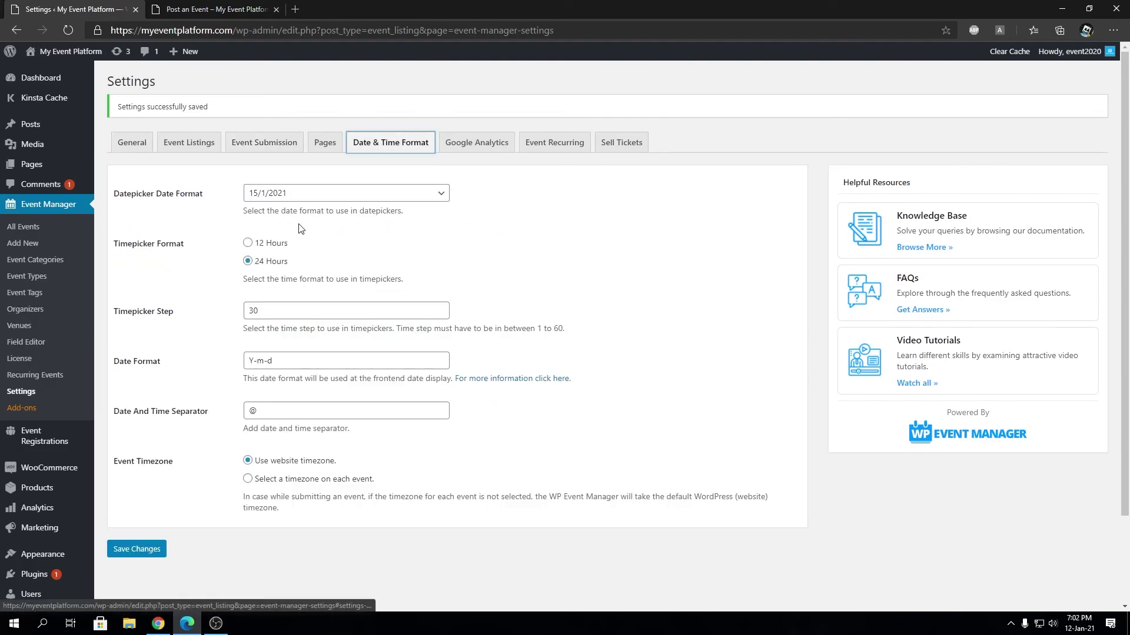